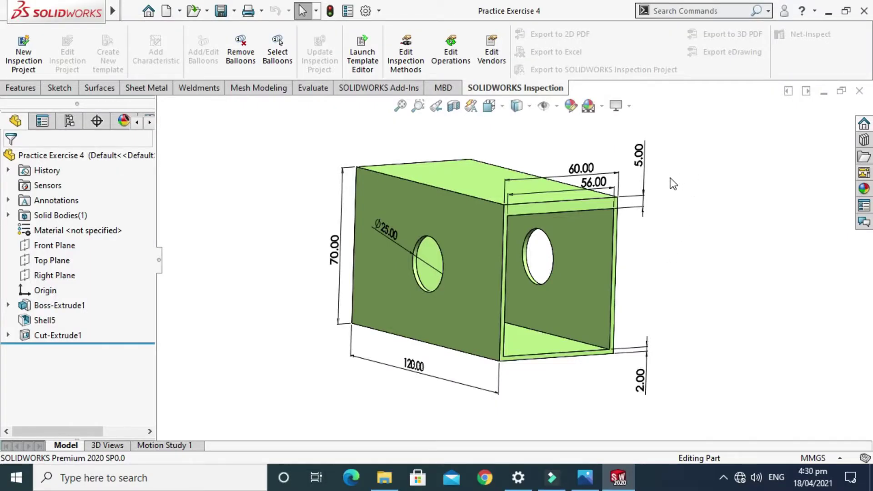
Examine the dimensioned hollow box with its side holes from several angles.
right_click(684, 141)
left_click(725, 198)
left_click_drag(725, 199, 546, 289)
left_click_drag(548, 257, 583, 208)
scroll(583, 207, "up", 3)
left_click_drag(618, 243, 581, 252)
scroll(581, 252, "up", 2)
scroll(565, 248, "down", 2)
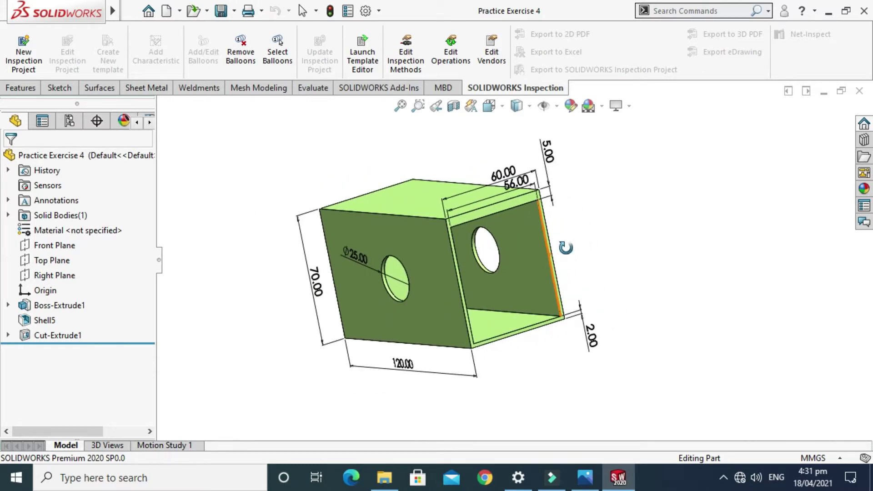
scroll(487, 235, "down", 2)
left_click_drag(488, 235, 490, 191)
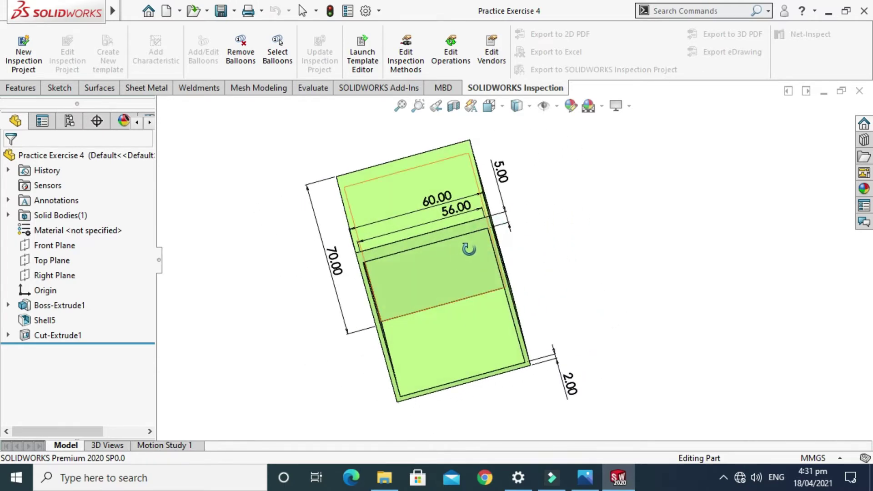
Show the box in the Right view and inspect the width, height and wall-thickness dimensions around its open end.
left_click(490, 106)
left_click(444, 314)
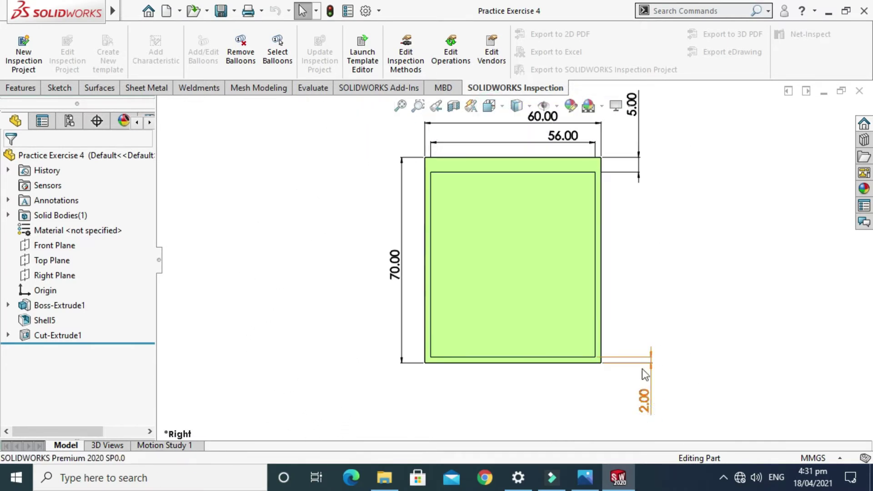
scroll(587, 173, "down", 3)
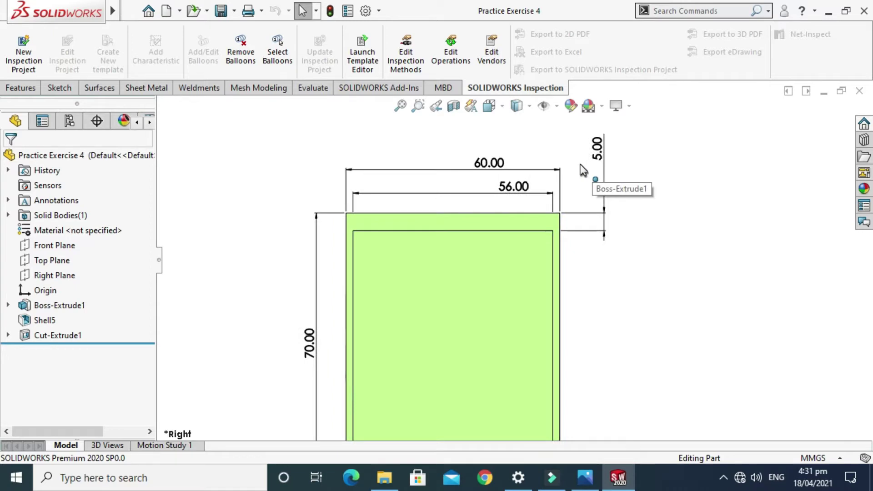
scroll(584, 210, "down", 3)
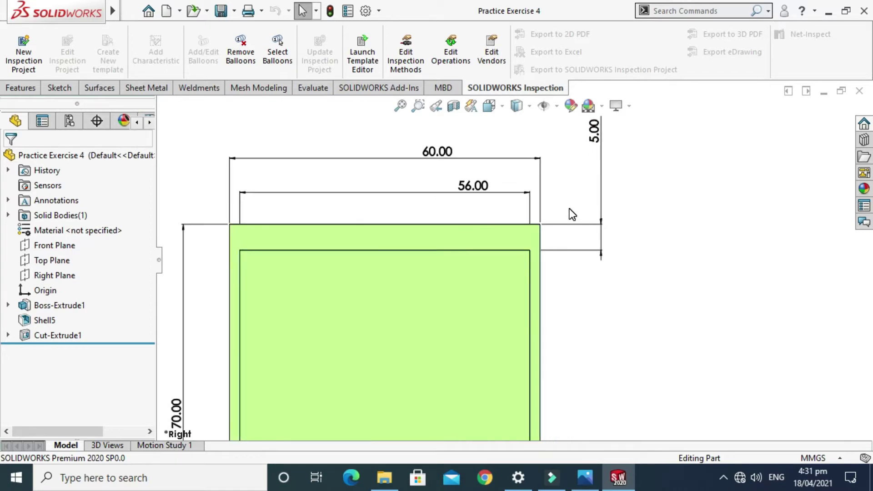
scroll(577, 207, "up", 2)
Rotate the box back to a 3D view and inspect its shelled interior, through hole and feature list.
right_click(604, 169)
left_click(702, 226)
left_click_drag(605, 234, 604, 267)
scroll(604, 267, "up", 3)
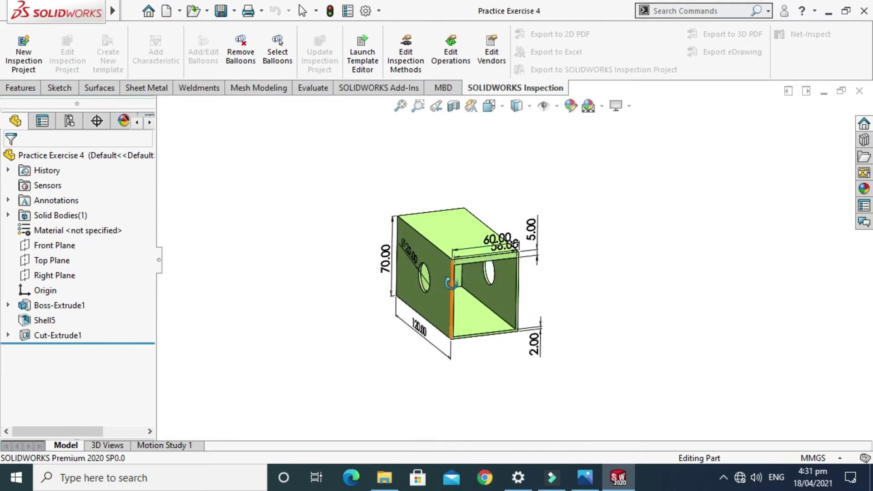
scroll(451, 283, "down", 2)
left_click_drag(451, 283, 332, 285)
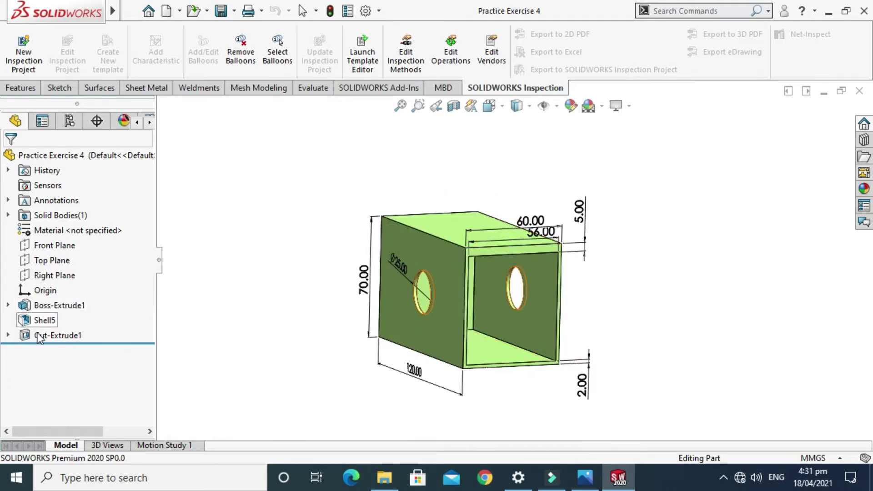
left_click_drag(556, 318, 521, 271)
middle_click_drag(521, 271, 492, 275)
scroll(496, 302, "down", 2)
scroll(486, 289, "up", 1)
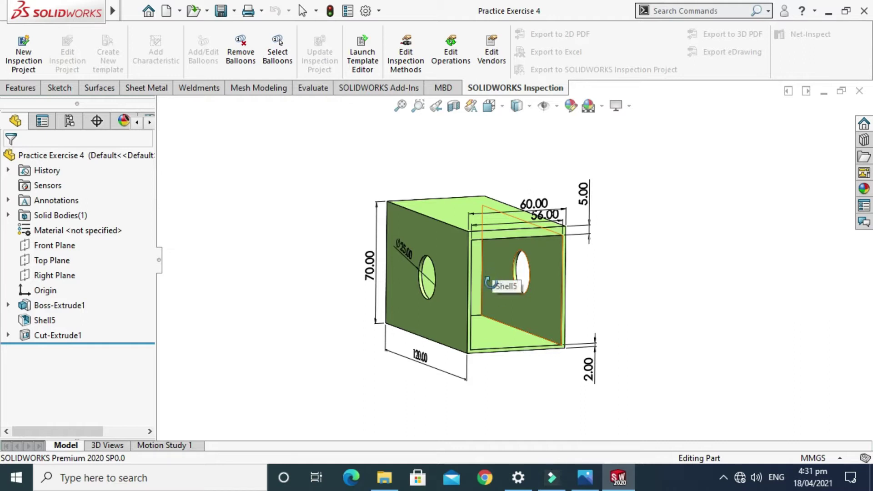
left_click_drag(511, 293, 524, 279)
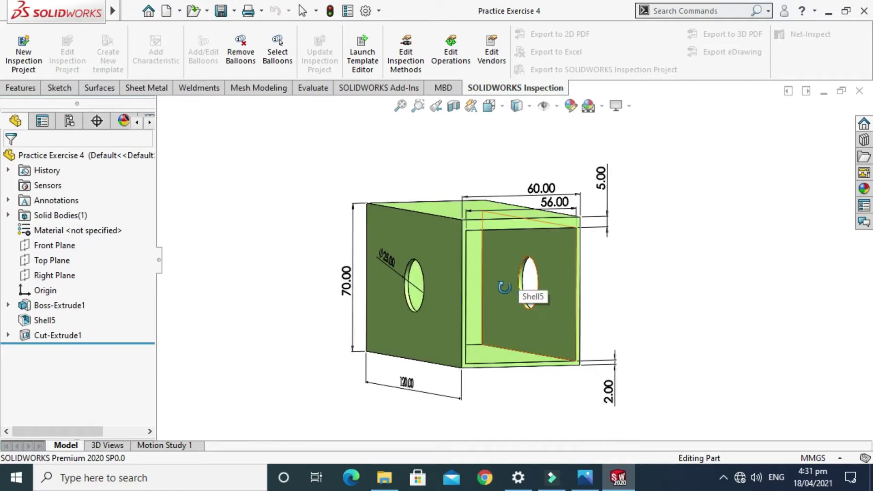
Create a new part document and apply the Plain White scene.
left_click(180, 10)
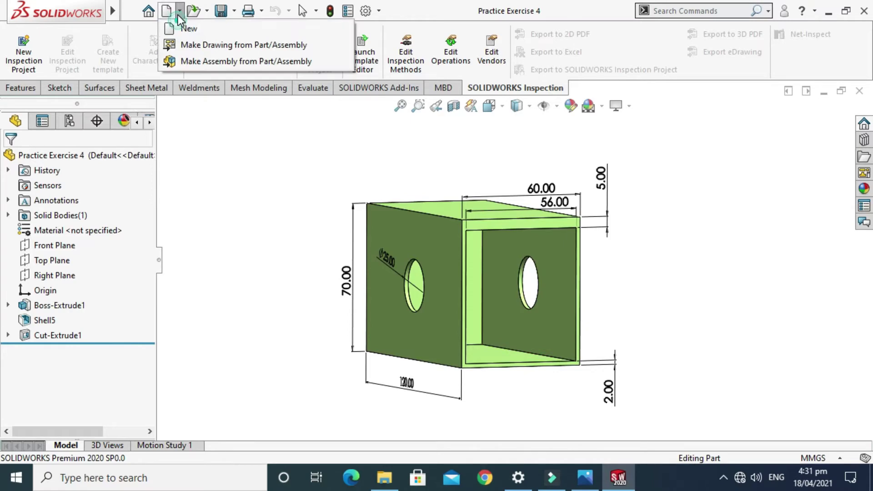
left_click(182, 27)
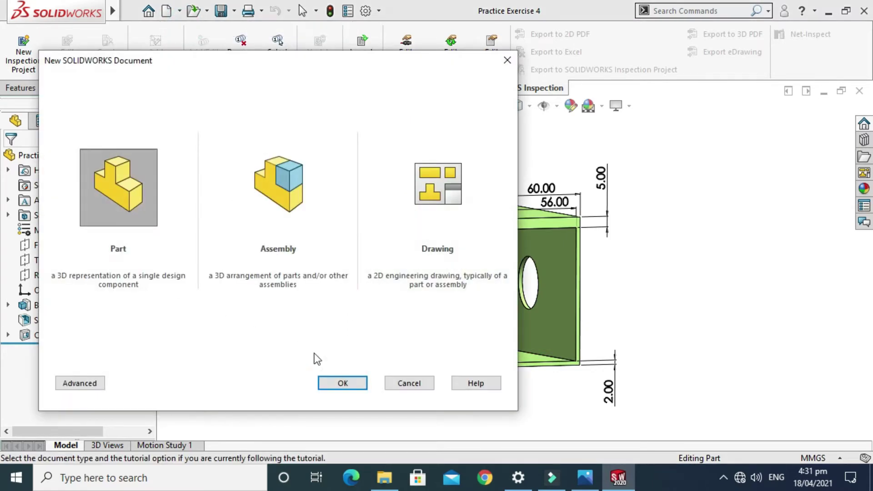
left_click(342, 382)
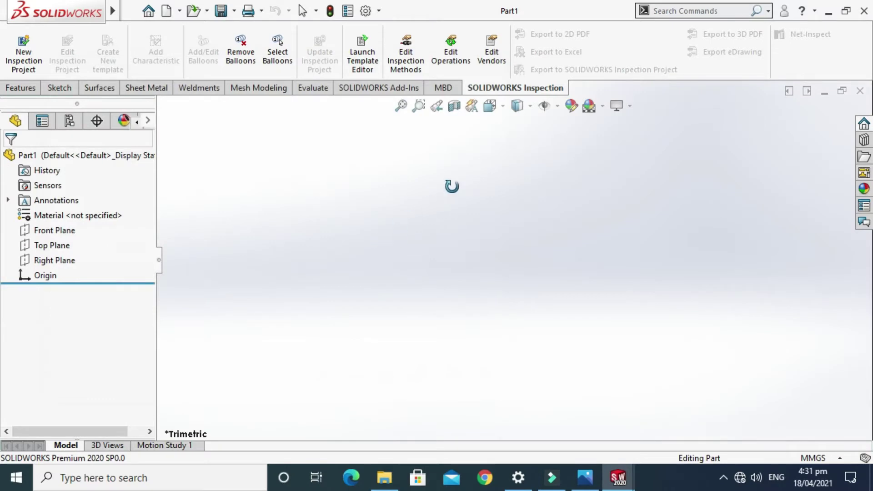
left_click(604, 109)
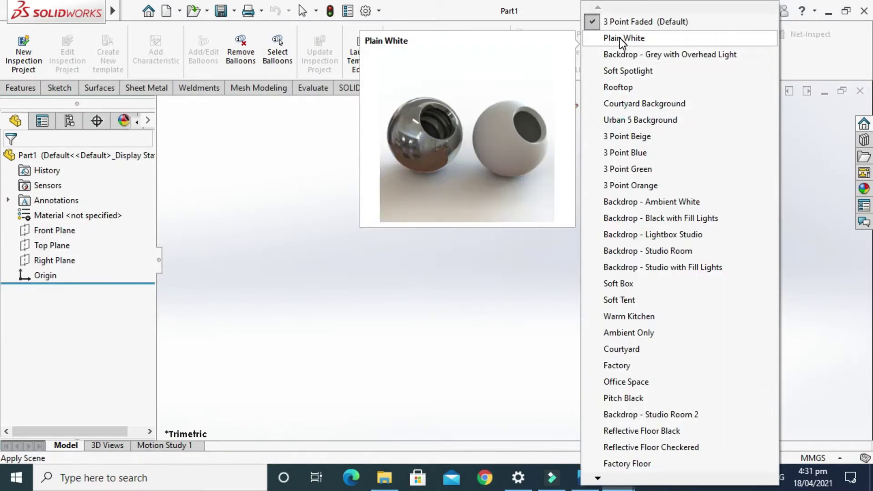
left_click(620, 38)
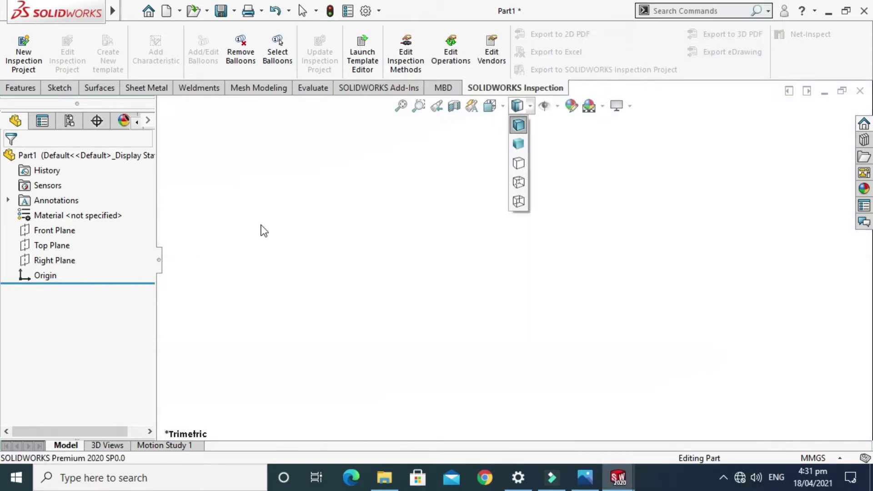
Start a sketch on the Top Plane and draw a center rectangle about 108 mm high centred on the origin.
left_click(49, 245)
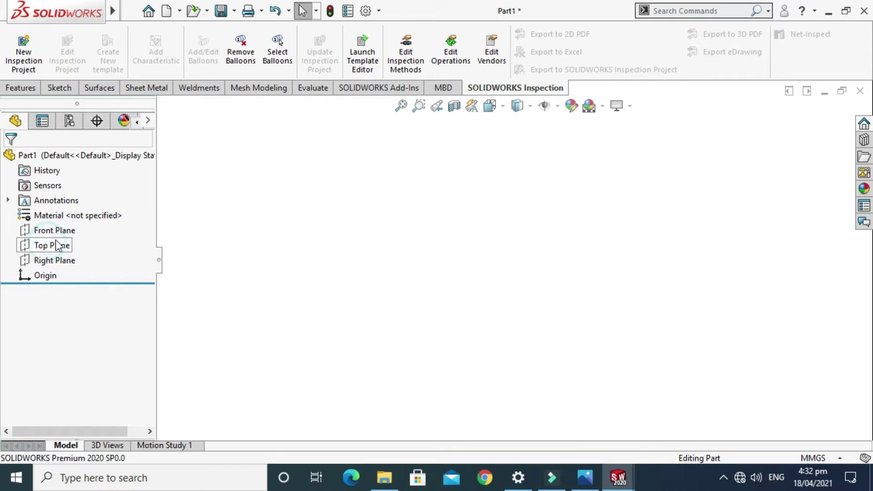
left_click(73, 225)
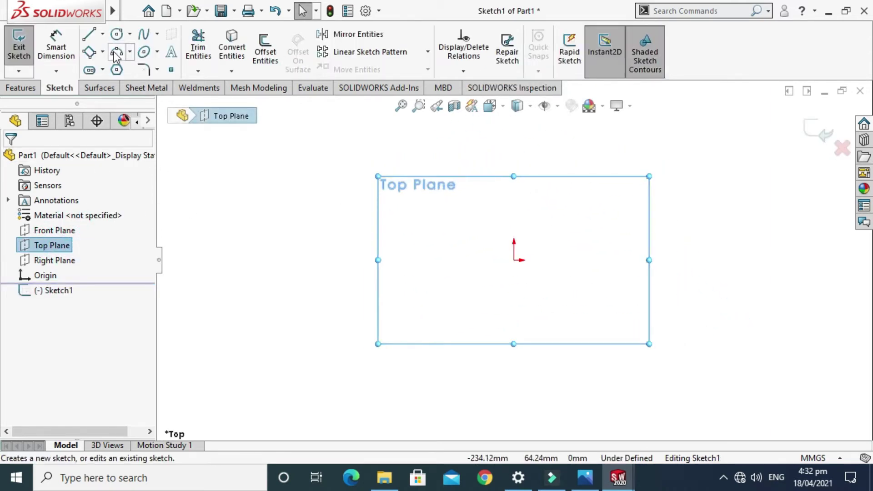
left_click(104, 52)
left_click(101, 86)
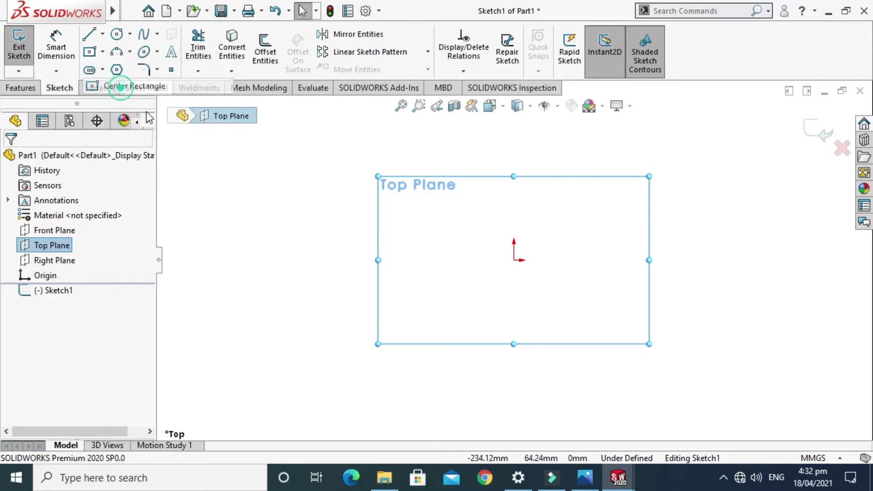
left_click(513, 260)
left_click(382, 342)
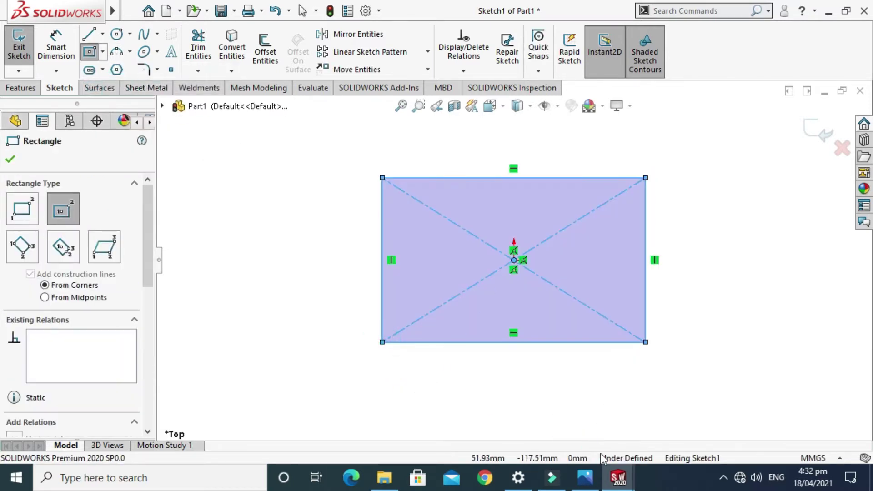
Check the Practice Exercise 4 reference image in Photos, then close the Practice Exercise 4 part in SOLIDWORKS.
left_click(585, 478)
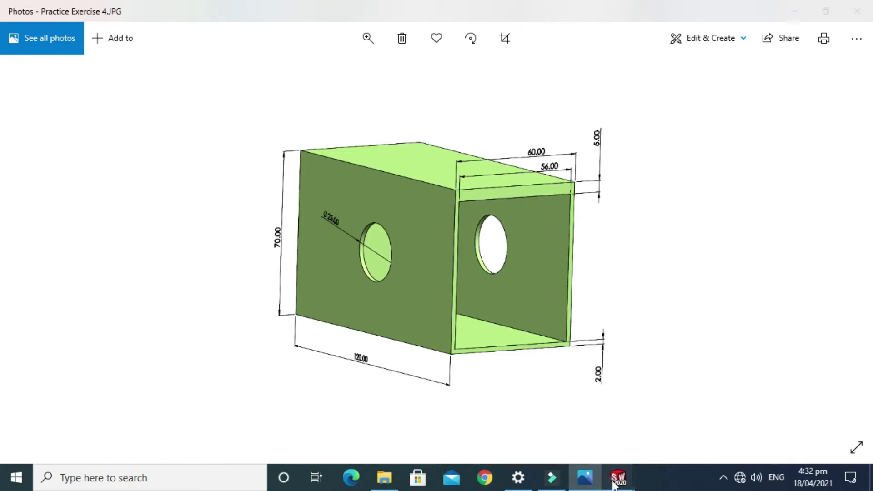
mouse_move(615, 482)
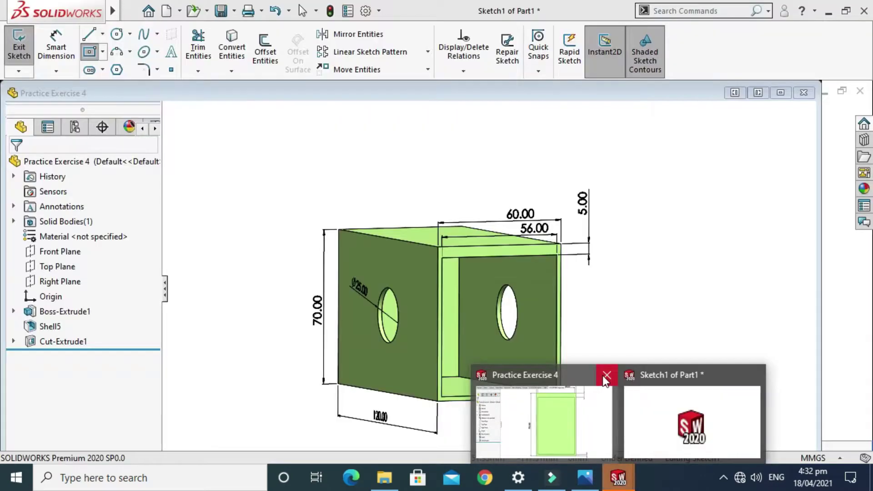
left_click(606, 375)
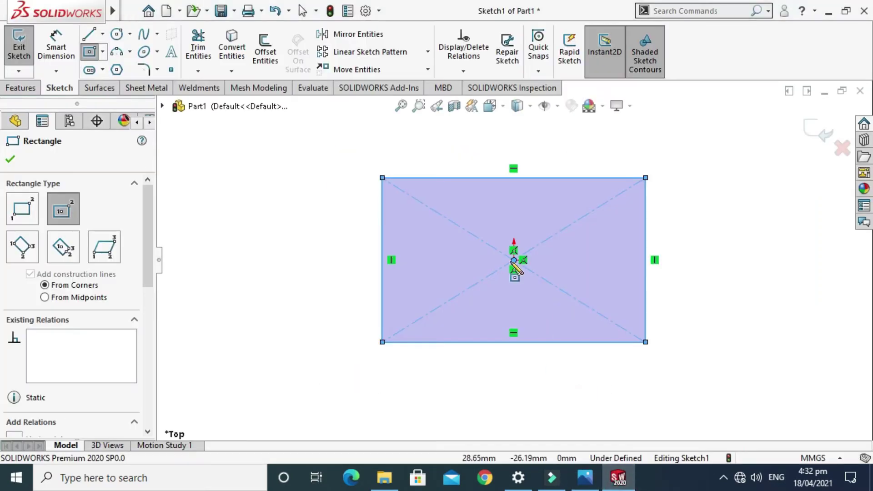
Dimension the rectangle's vertical side to 60 mm.
left_click(56, 45)
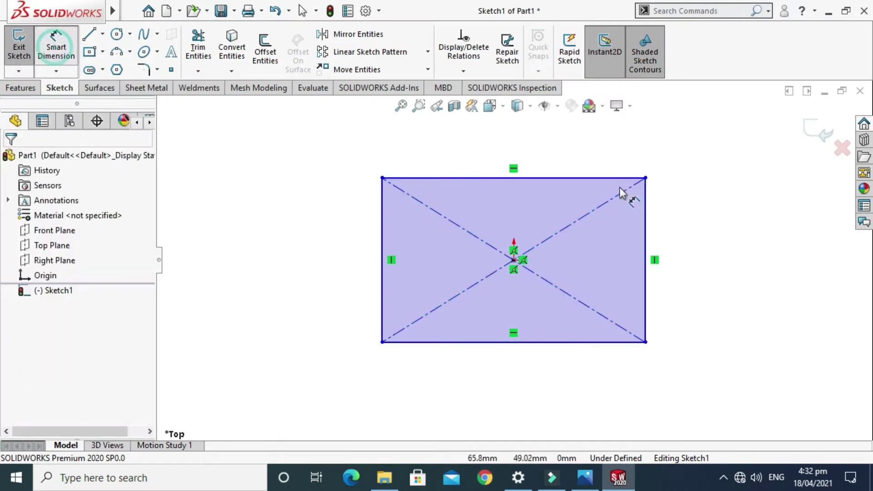
left_click(644, 212)
left_click(716, 331)
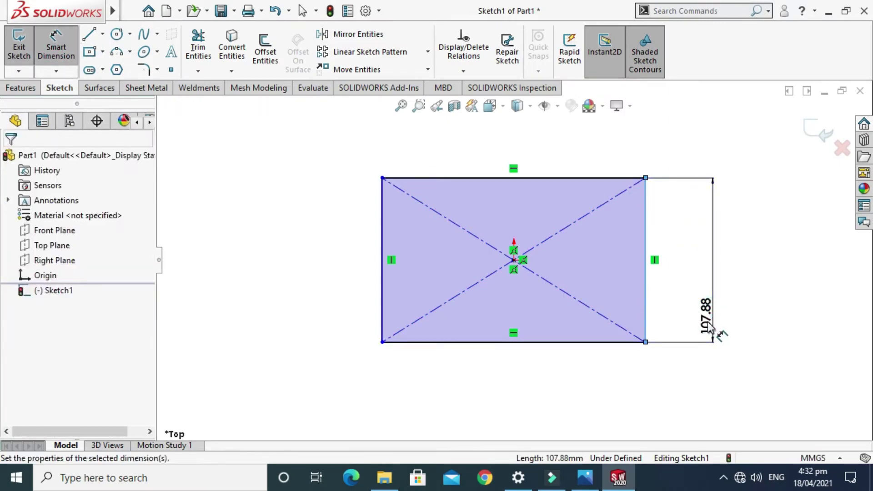
key("Return")
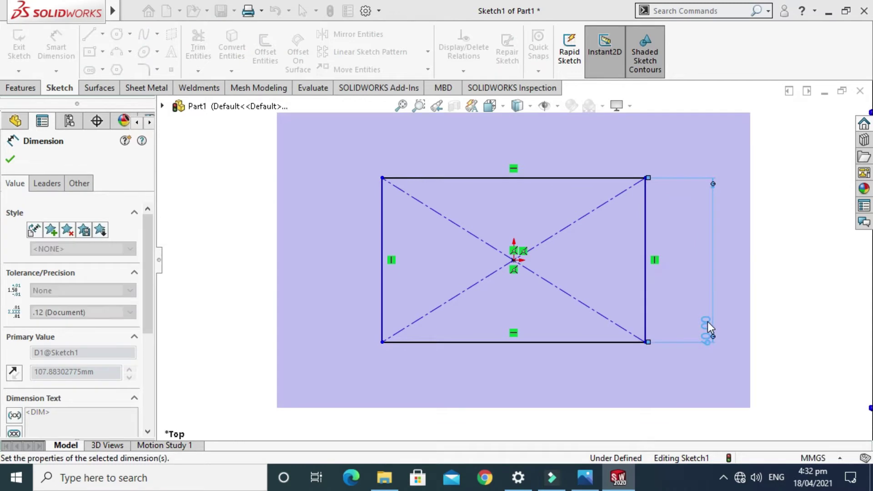
key("Escape")
Dimension the rectangle's lower horizontal side to 120 mm.
left_click(536, 341)
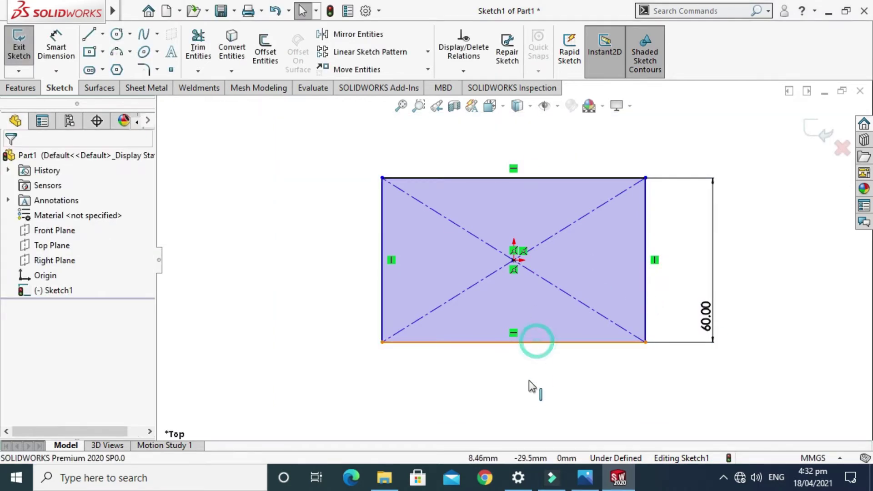
left_click(510, 397)
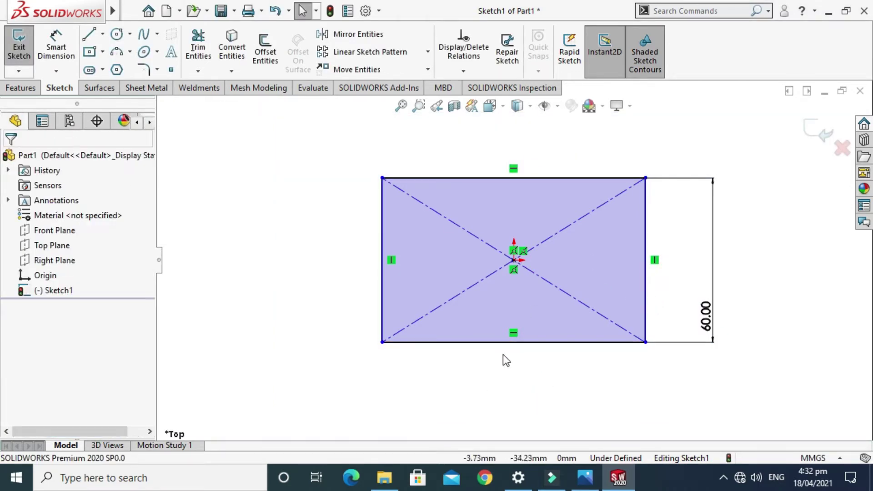
left_click(55, 50)
left_click(555, 345)
left_click(487, 389)
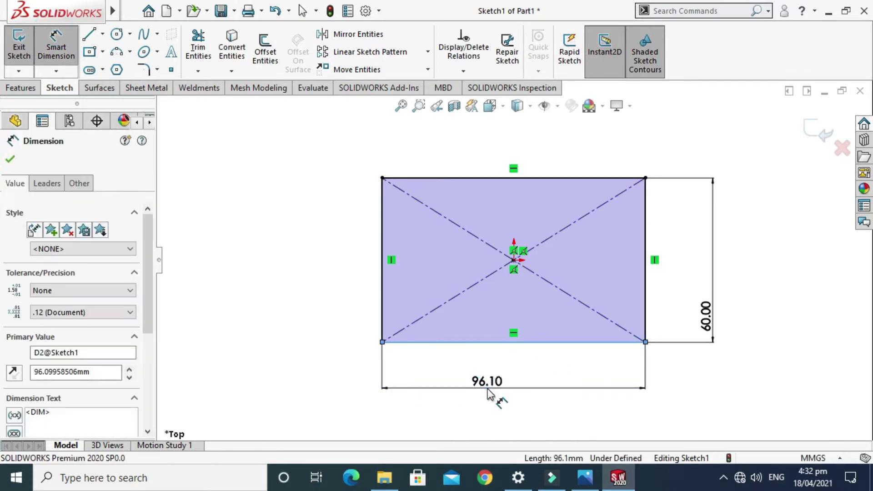
type("120")
key("Return")
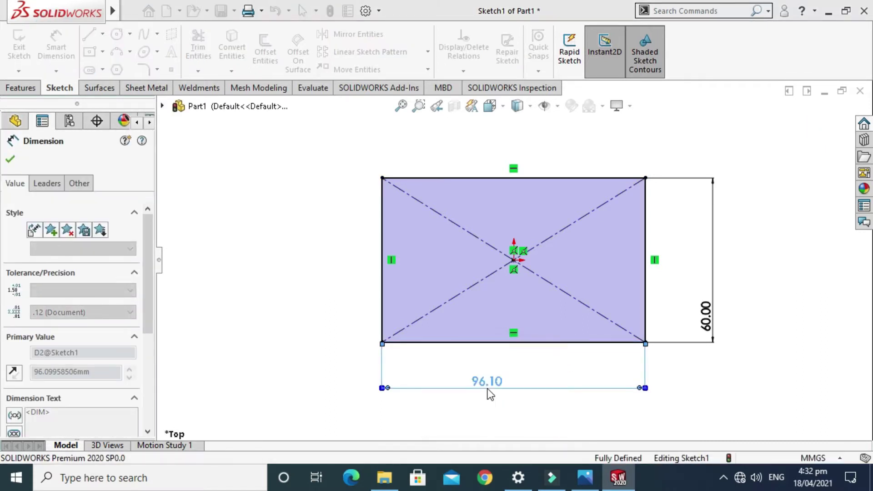
key("Escape")
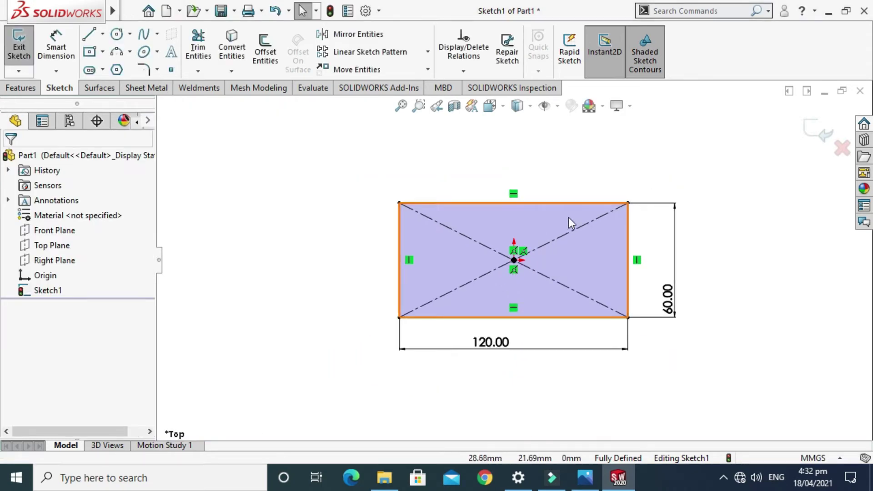
Finish and exit the 120 by 60 mm rectangle sketch.
scroll(563, 164, "down", 1)
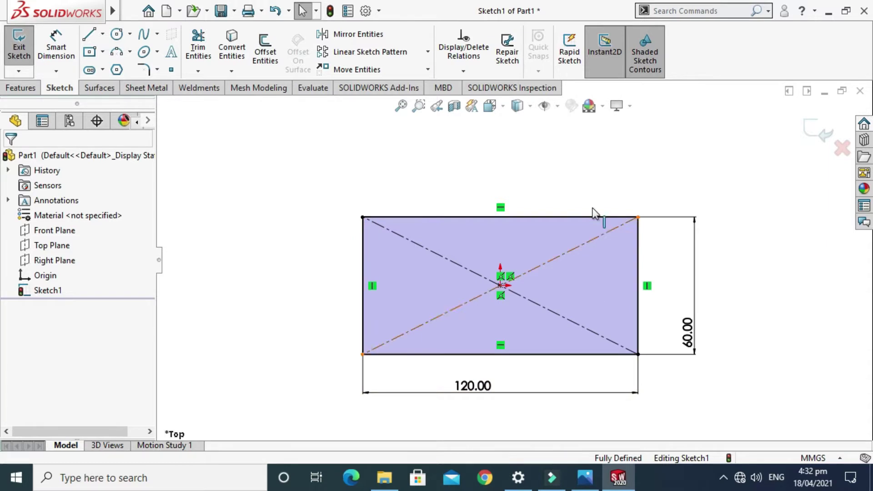
scroll(593, 168, "up", 2)
left_click(814, 139)
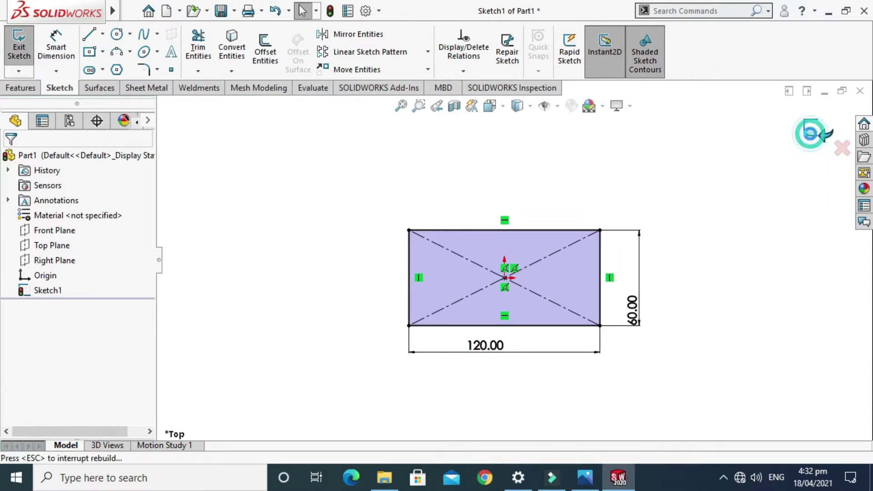
Zoom to the finished rectangle sketch and rotate it to an angled 3D view.
key("z")
right_click(614, 185)
mouse_move(661, 202)
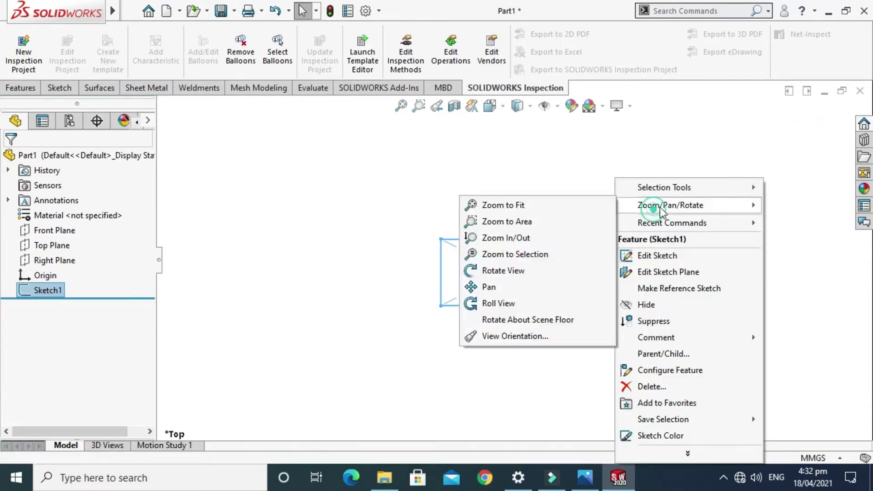
left_click(561, 261)
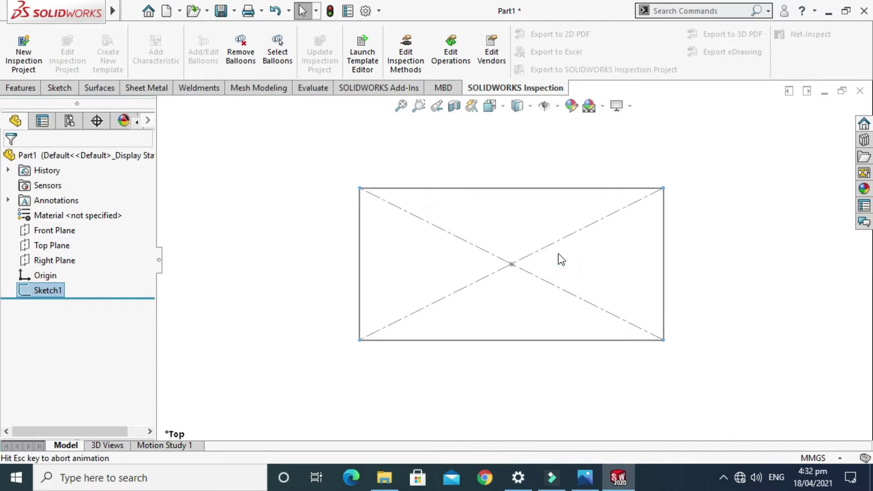
right_click(556, 198)
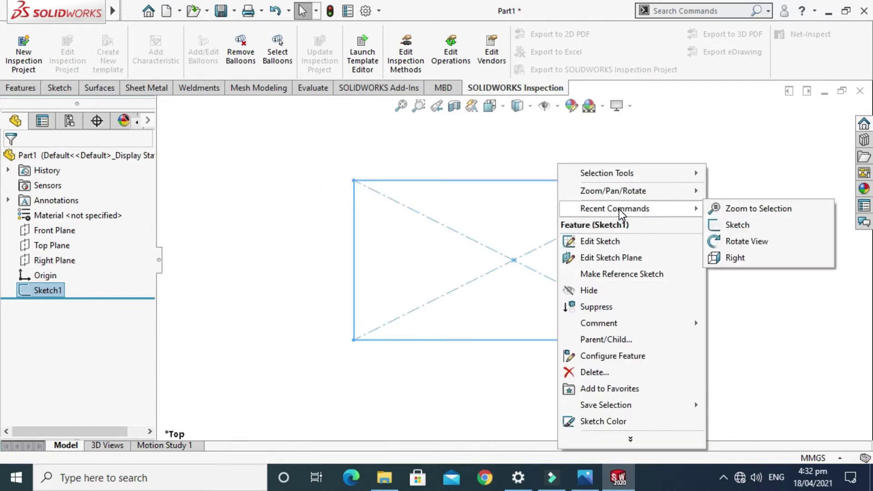
mouse_move(632, 193)
left_click(752, 256)
mouse_move(637, 282)
left_mouse_down()
mouse_move(549, 286)
mouse_move(645, 271)
mouse_move(598, 222)
mouse_move(621, 234)
mouse_move(547, 308)
left_mouse_up()
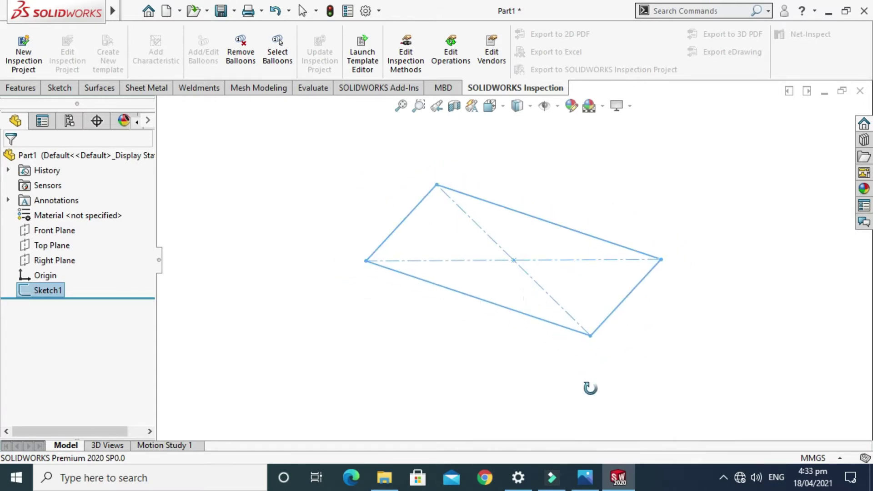
Check the height in the Practice Exercise 4 drawing and extrude the base rectangle 70 mm downward, reversing the default direction.
left_click(586, 480)
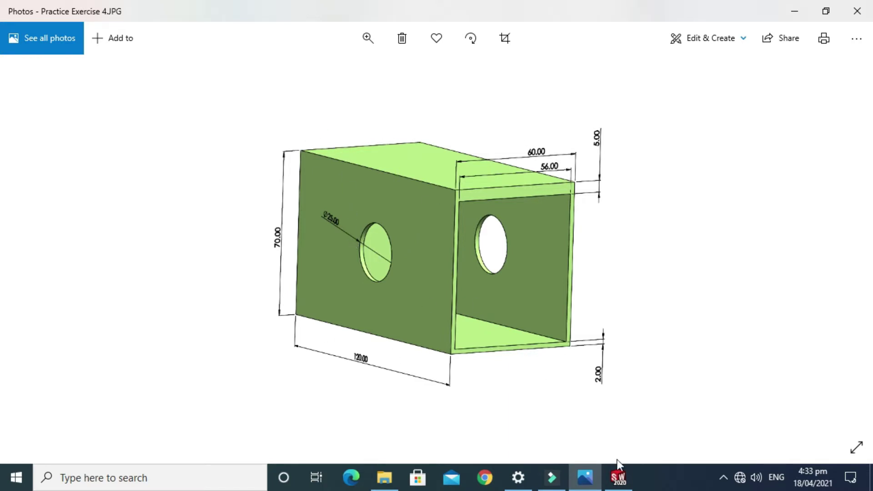
left_click(616, 475)
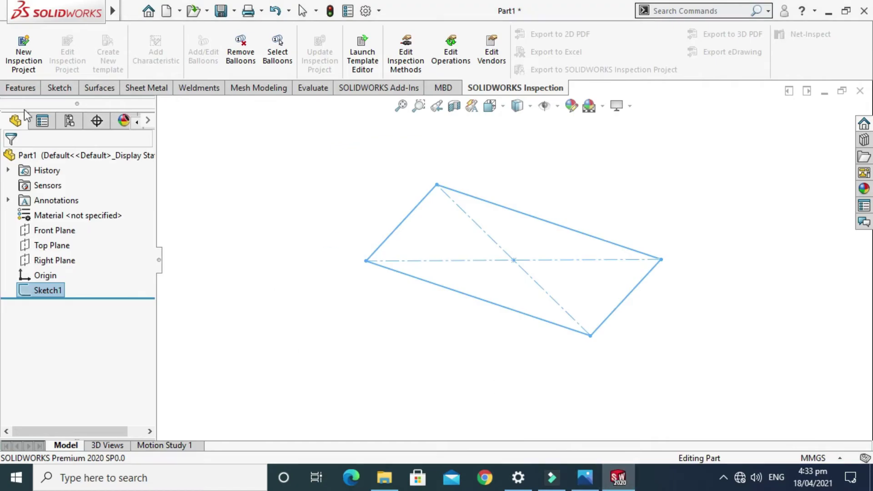
left_click(16, 86)
left_click(25, 51)
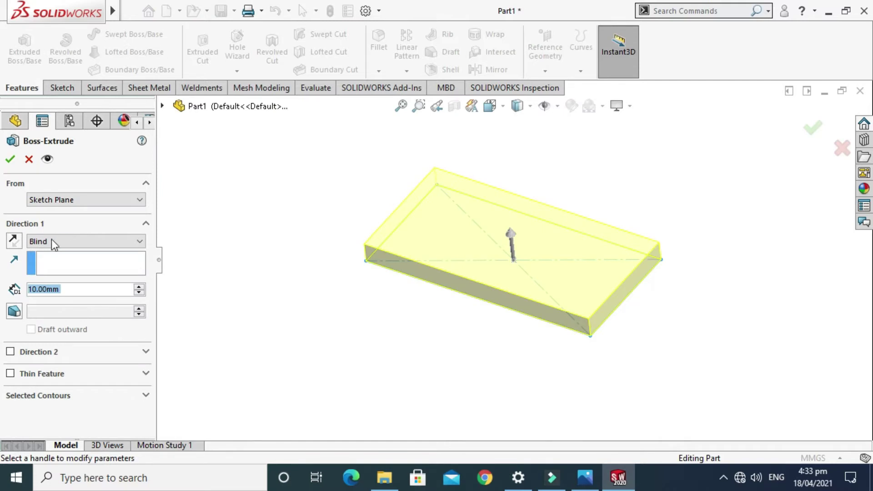
left_click(13, 241)
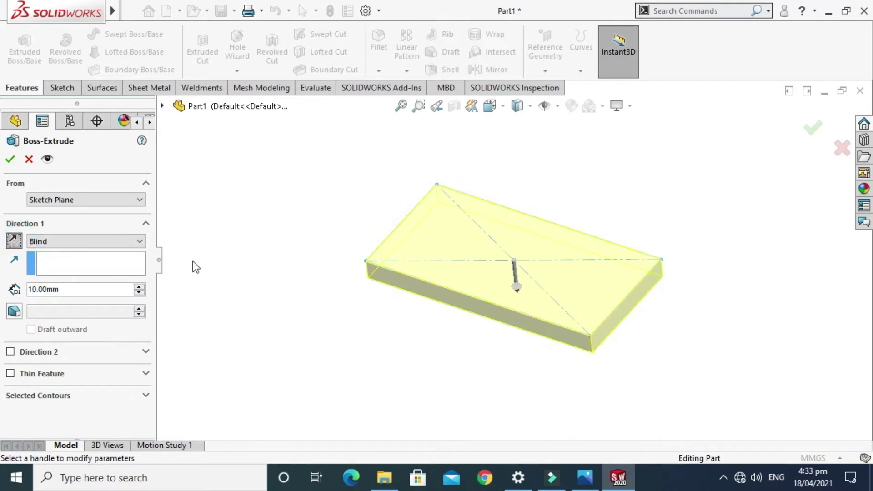
scroll(629, 335, "down", 2)
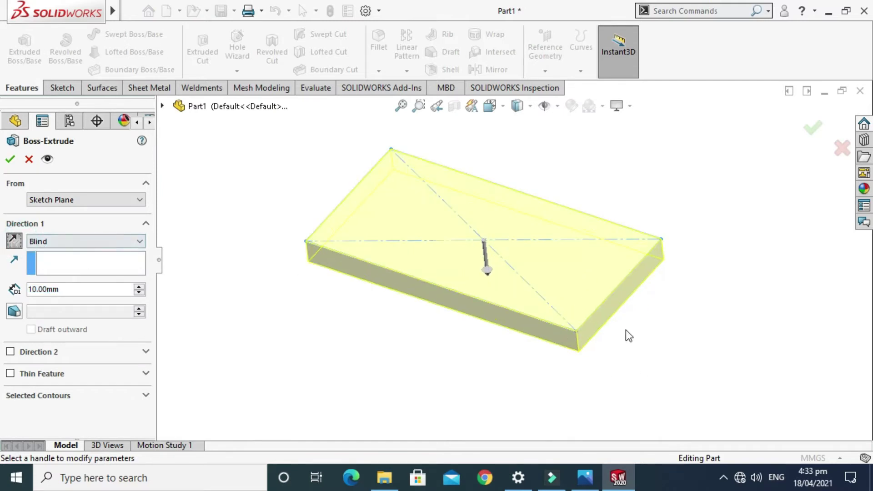
double_click(84, 294)
type("70")
key("Return")
key("Return")
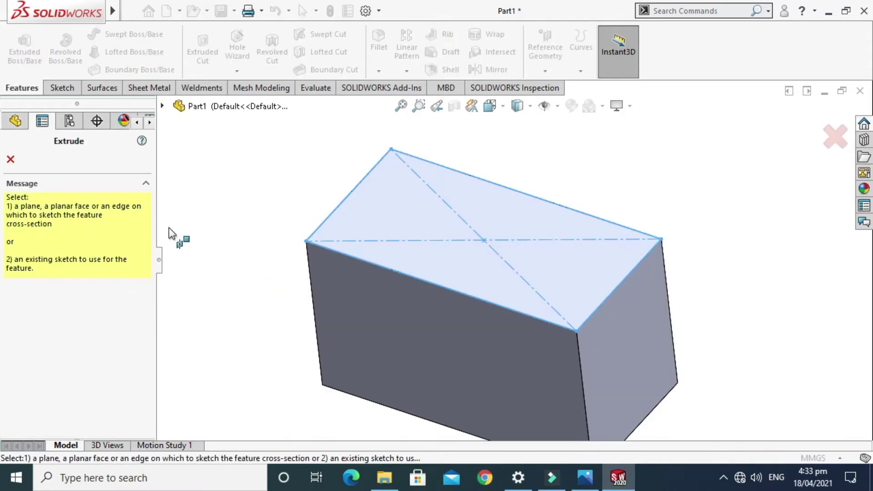
left_click(10, 158)
Shell the block with a 2 mm wall thickness, removing the small end face shown in the reference drawing as open.
scroll(481, 175, "up", 5)
right_click(584, 129)
left_click(628, 194)
left_click_drag(436, 287, 512, 262)
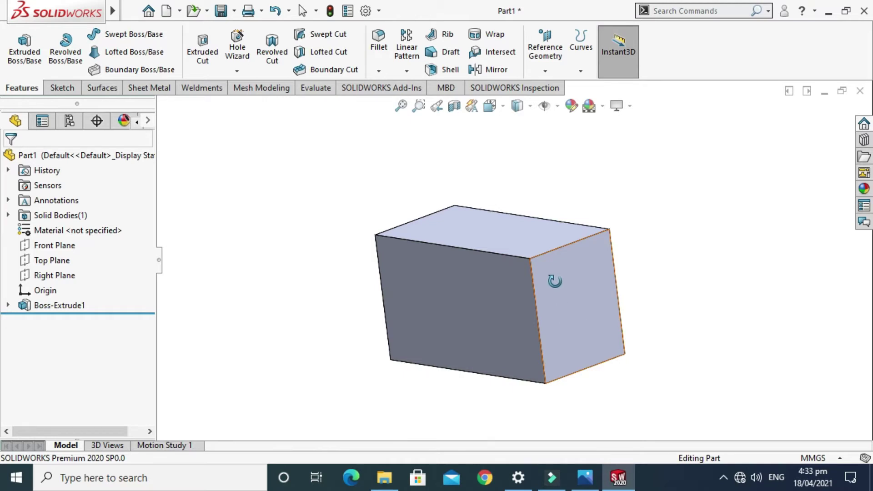
left_click_drag(537, 272, 582, 320)
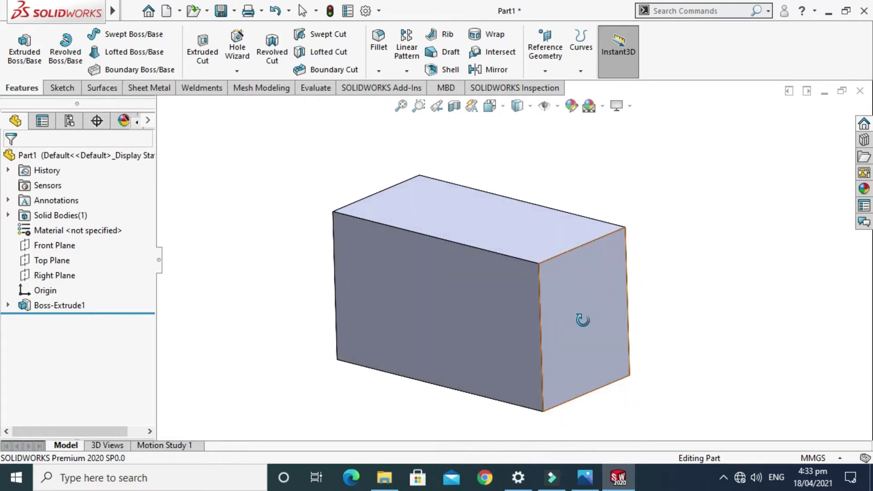
left_click(585, 477)
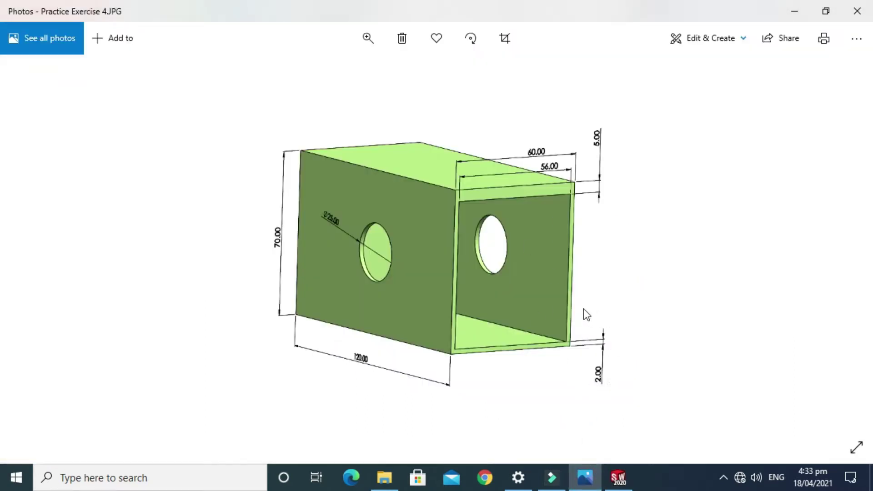
left_click(618, 477)
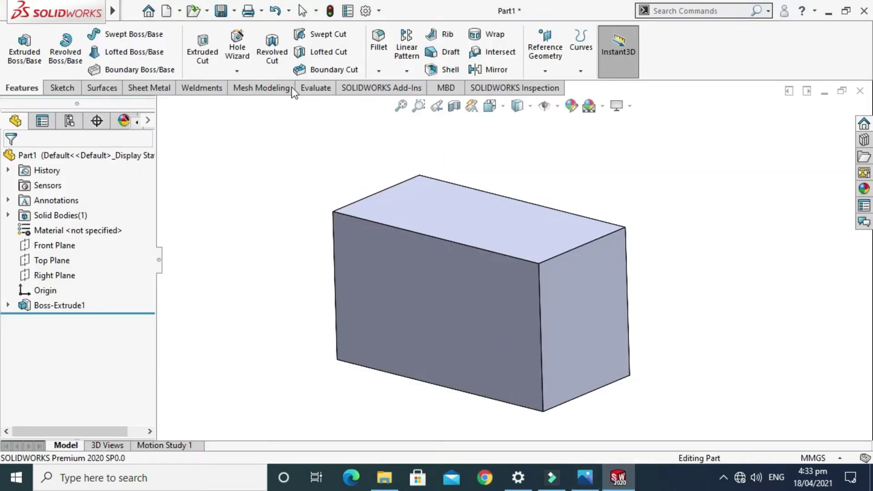
left_click(443, 71)
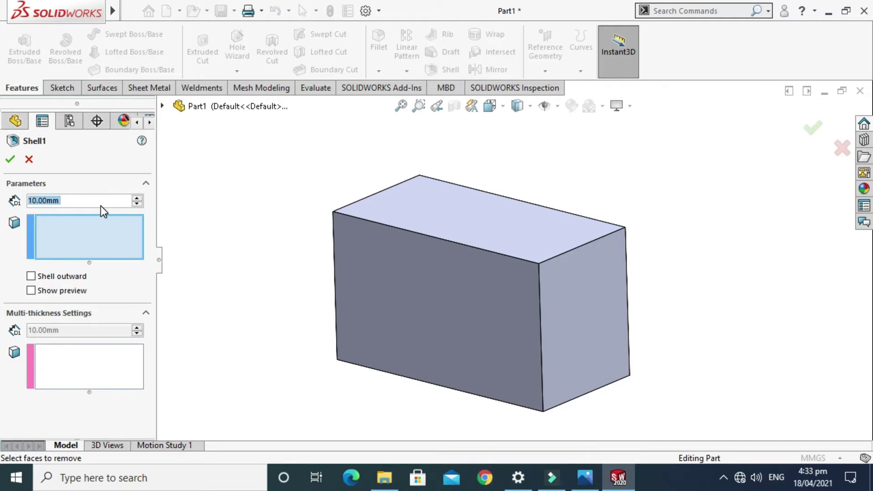
type("2")
key("Return")
left_click(583, 280)
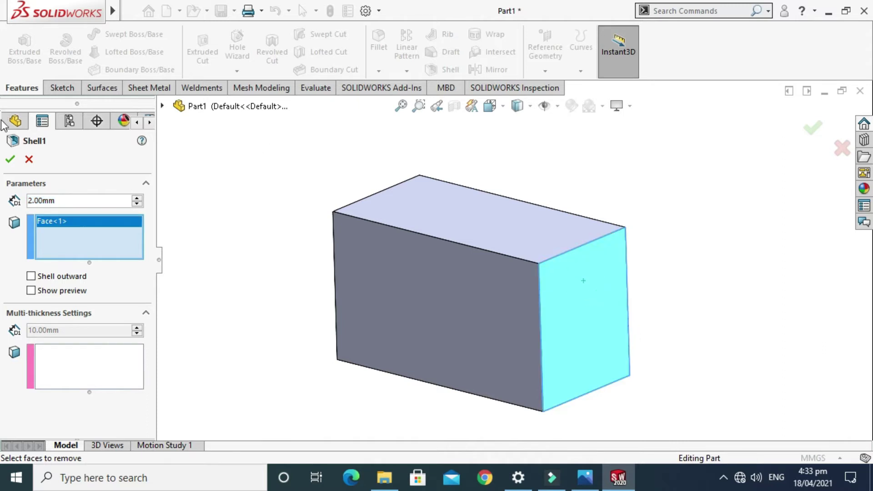
left_click(9, 161)
Examine the shelled box from its open end and at an angle, and compare its wall thicknesses with the reference drawing.
right_click(691, 168)
left_click(721, 219)
left_click_drag(678, 220, 481, 198)
key("space")
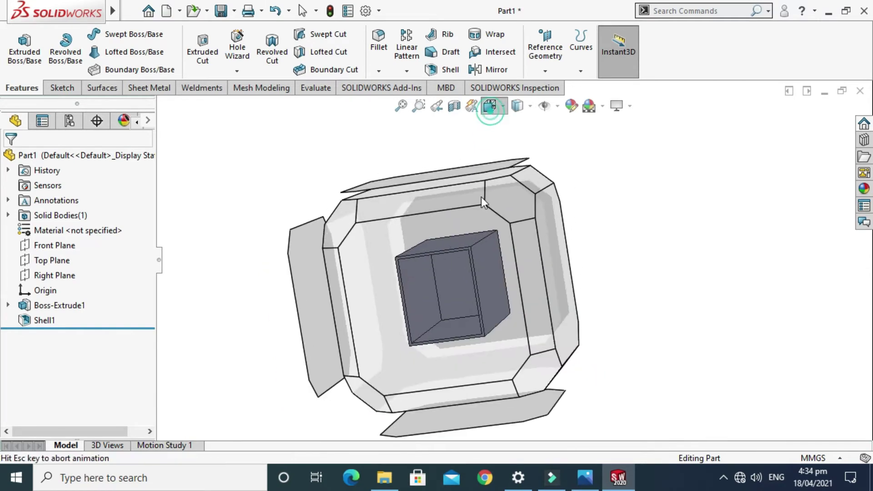
left_click(422, 307)
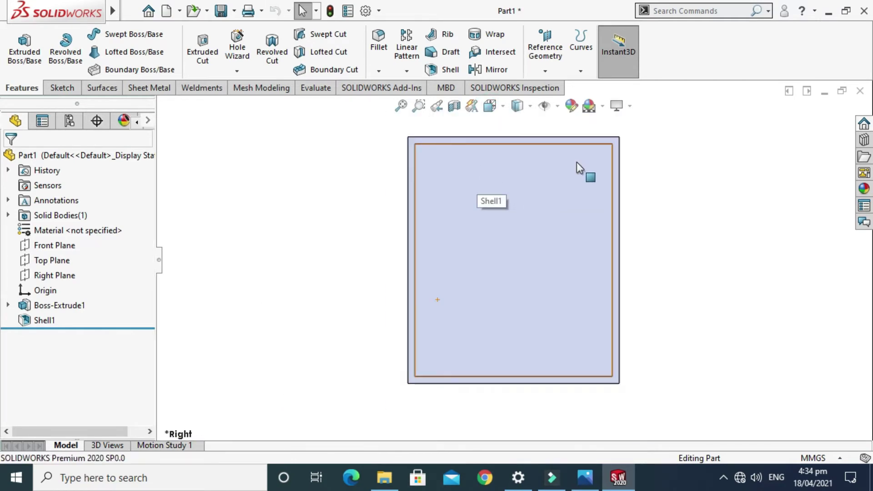
right_click(624, 141)
left_click_drag(546, 199, 571, 278)
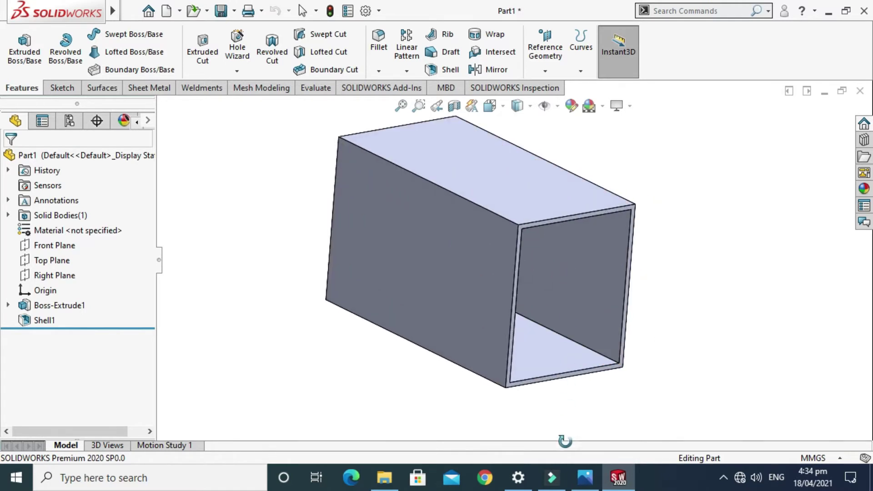
left_click(585, 477)
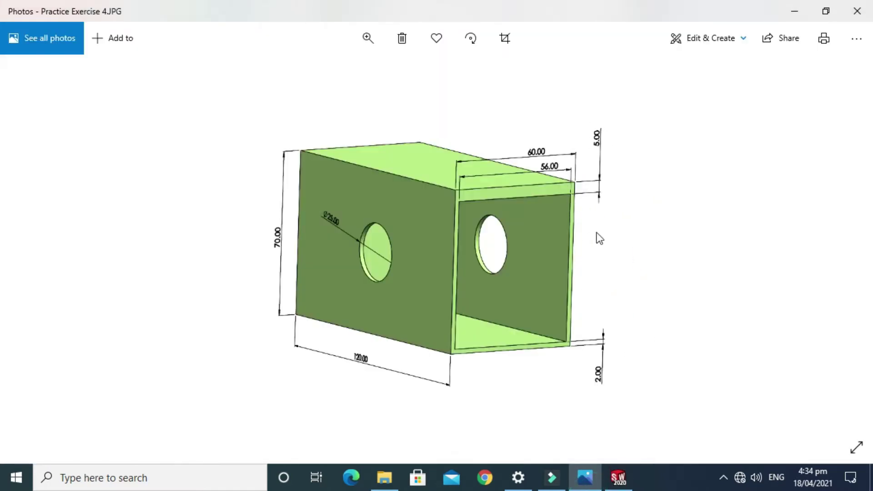
left_click(619, 478)
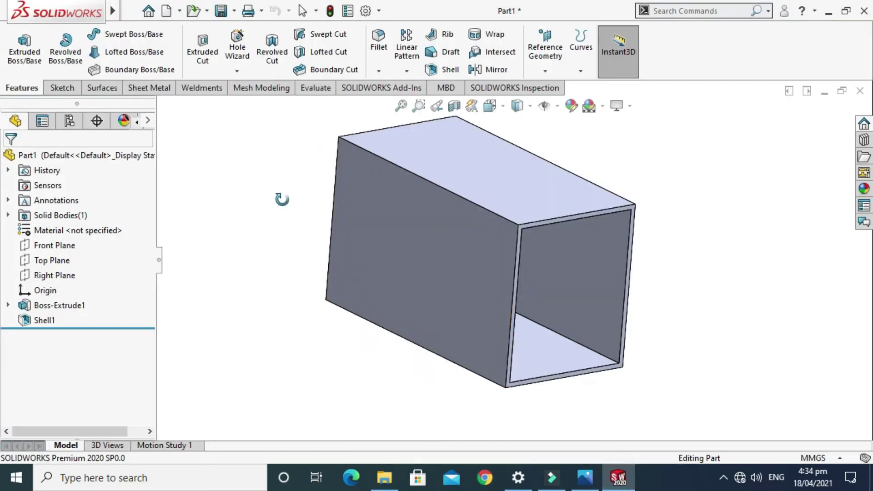
Edit the shell feature to give the box's top face a separate multi-thickness value of 5 mm.
left_click(53, 319)
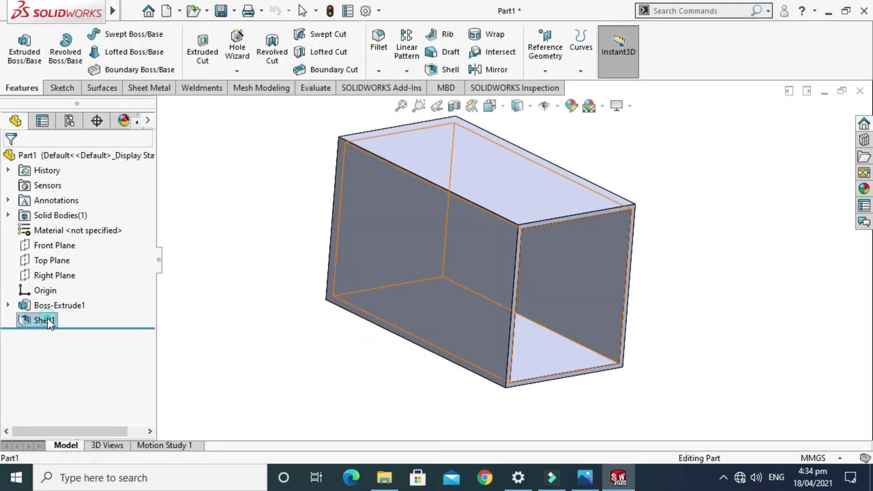
left_click(57, 278)
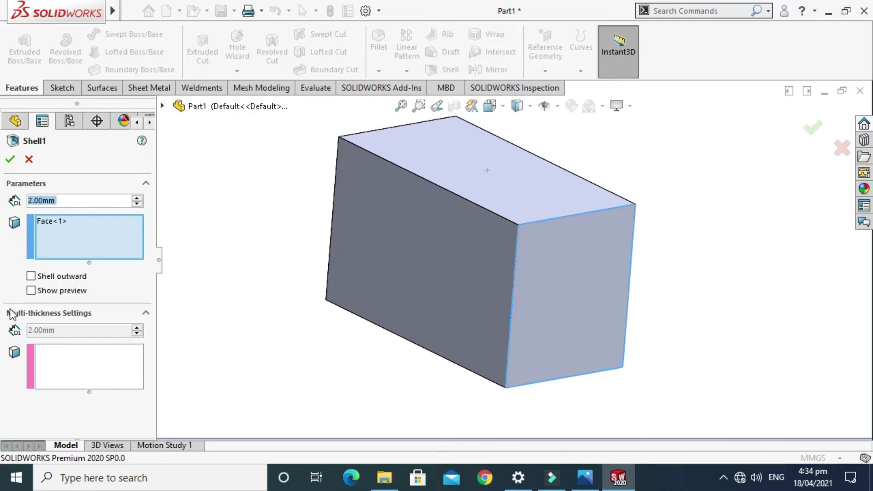
left_click(64, 364)
left_click(58, 329)
double_click(58, 329)
type("5")
key("Return")
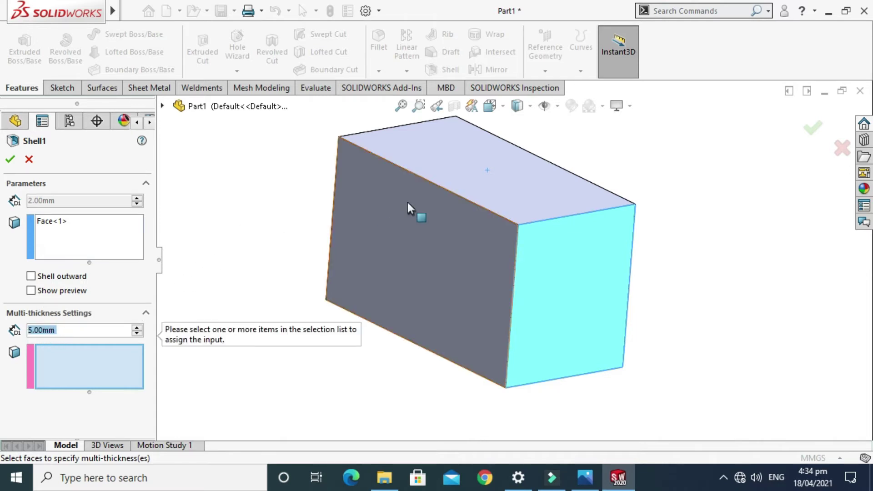
left_click(522, 187)
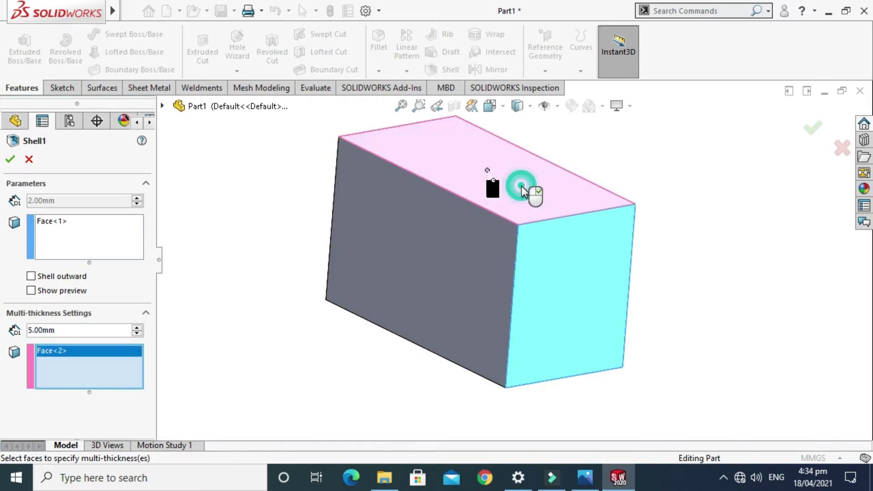
left_click(11, 159)
Inspect the box's thicker top wall from the open end and at an angle, and check the side holes in the reference drawing.
left_click(489, 106)
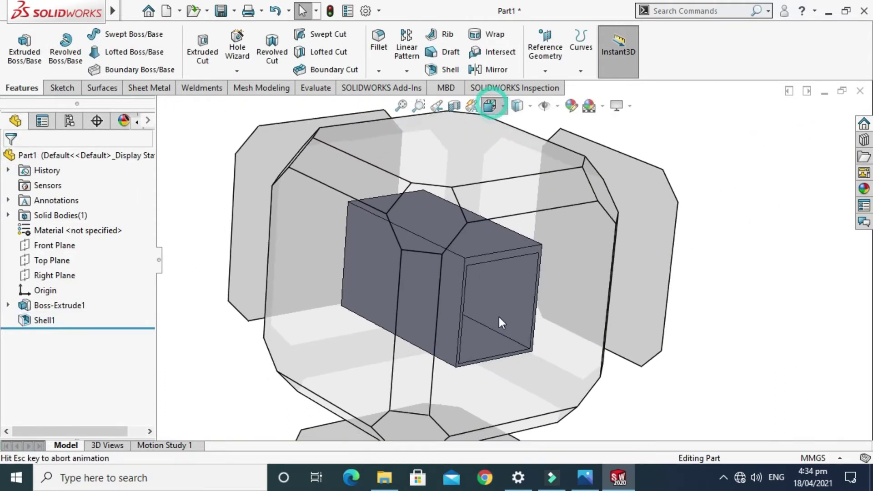
left_click(482, 324)
right_click(702, 140)
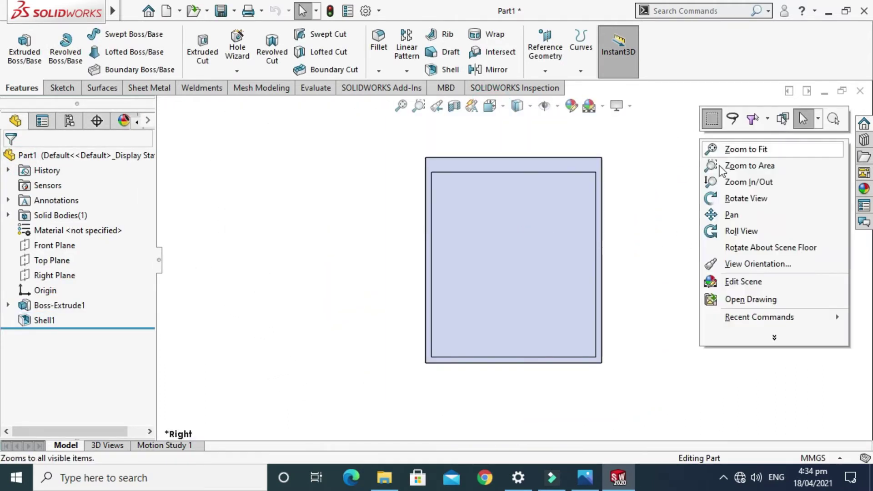
left_click(745, 198)
left_click_drag(745, 198, 588, 200)
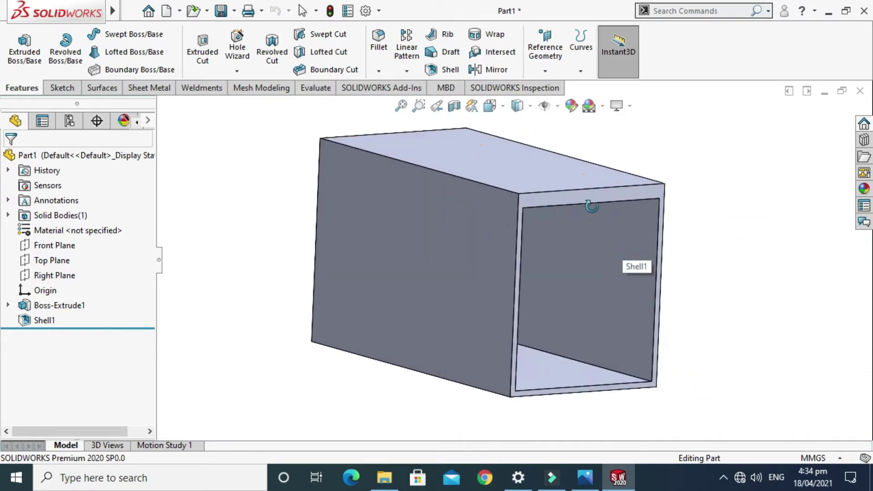
left_click(567, 175)
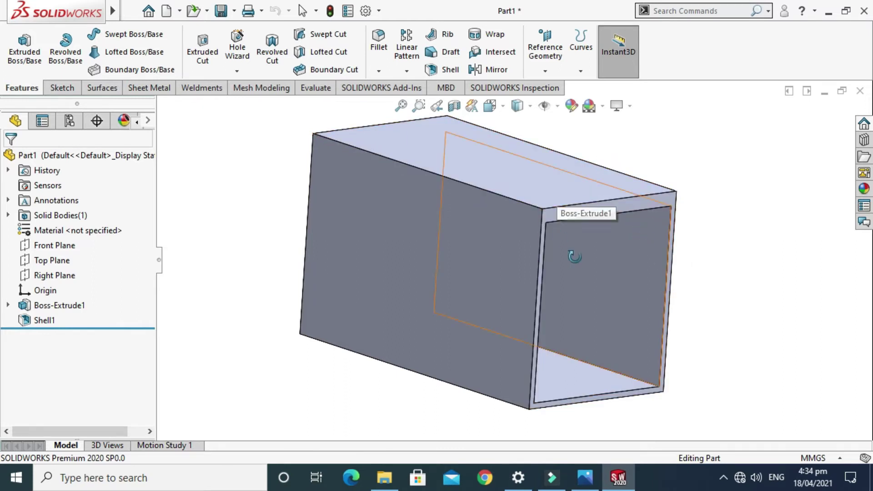
mouse_move(610, 273)
left_mouse_down()
mouse_move(582, 235)
mouse_move(607, 269)
left_mouse_up()
scroll(550, 275, "up", 3)
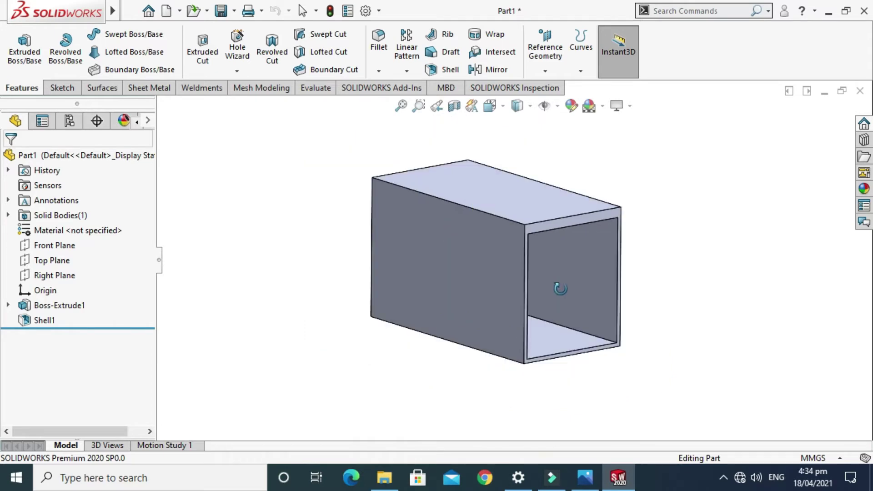
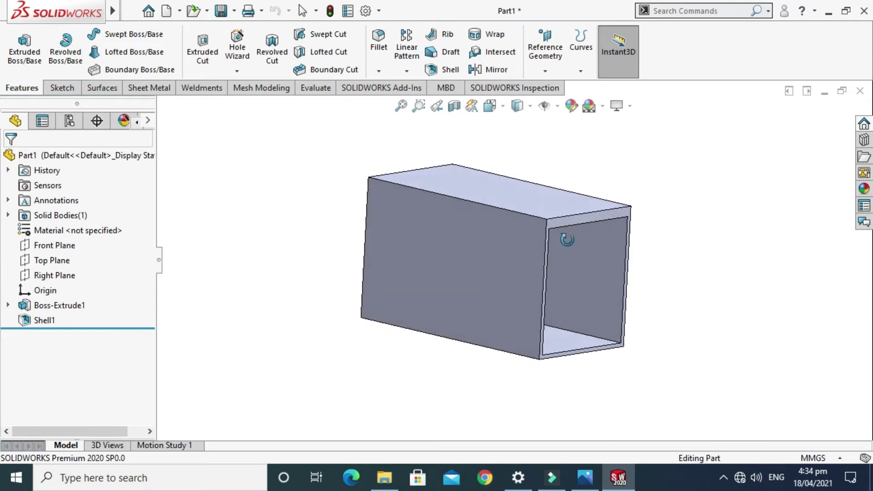
left_click(585, 478)
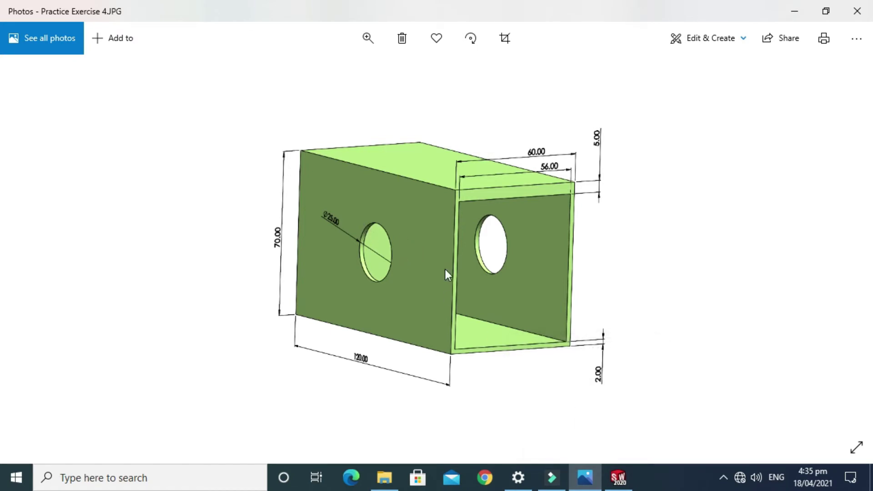
left_click(617, 476)
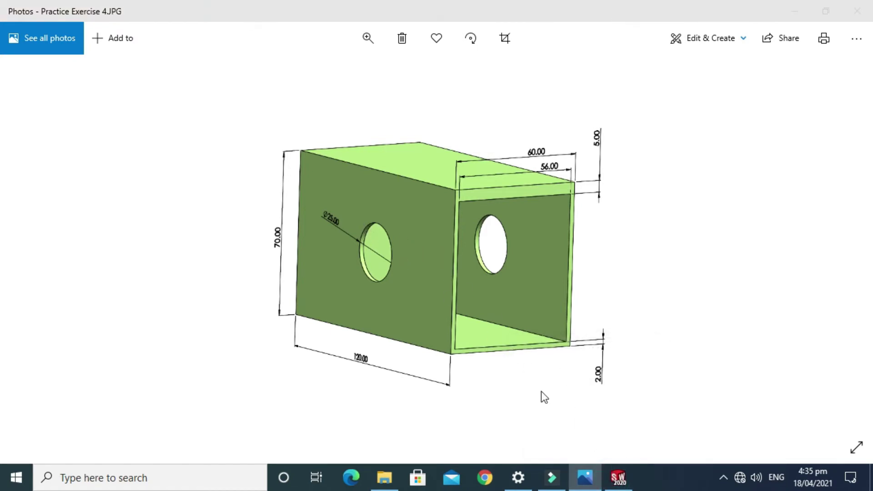
left_click(592, 477)
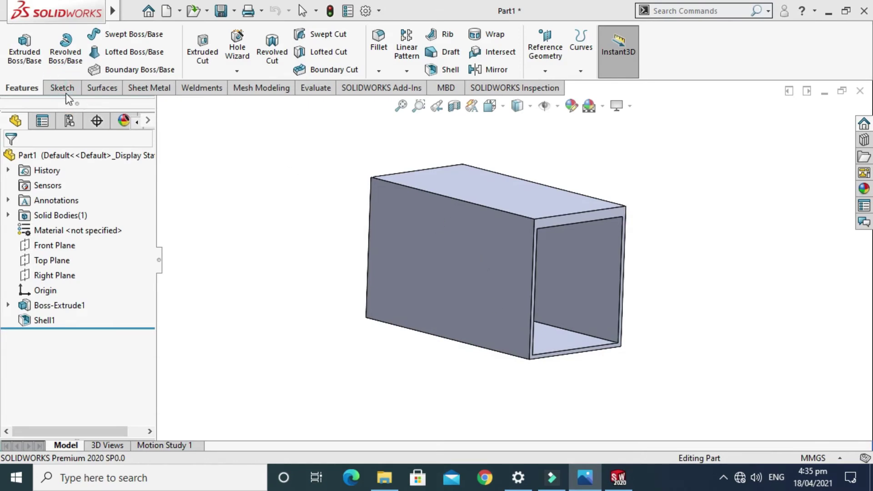
Start a new sketch on the box's long front side face and view it from the front.
middle_click_drag(389, 237, 329, 243)
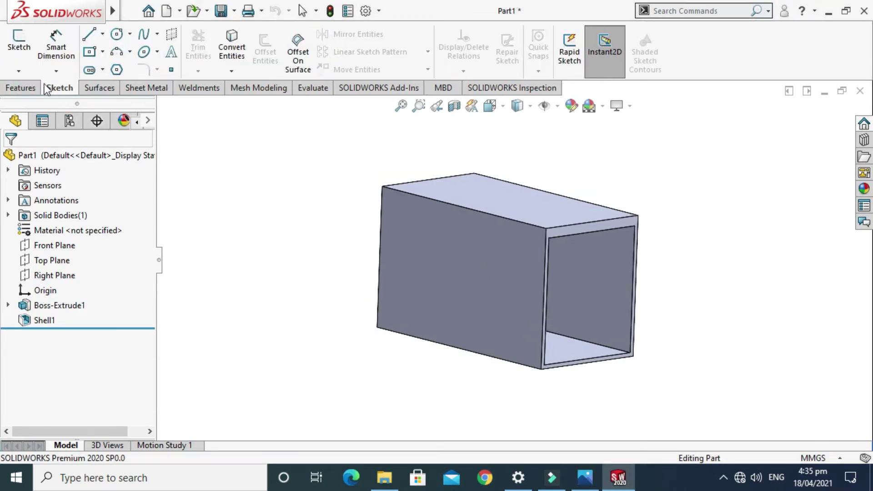
left_click(20, 46)
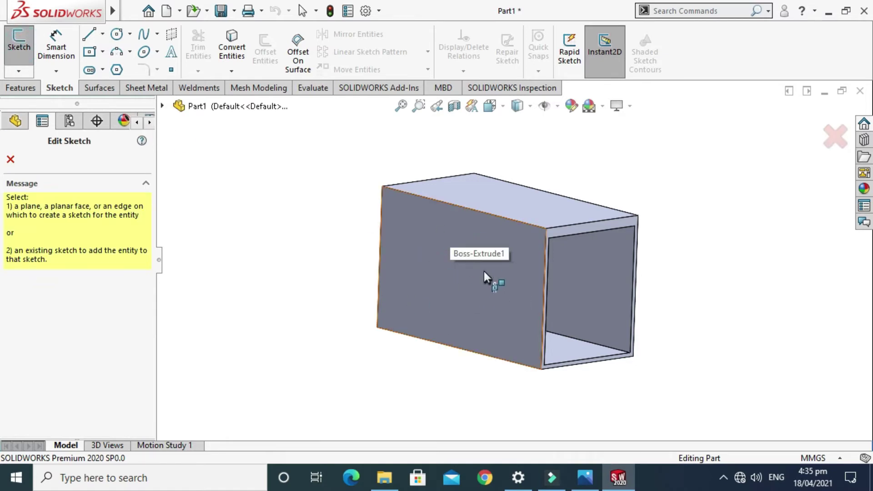
left_click(440, 249)
left_click(498, 110)
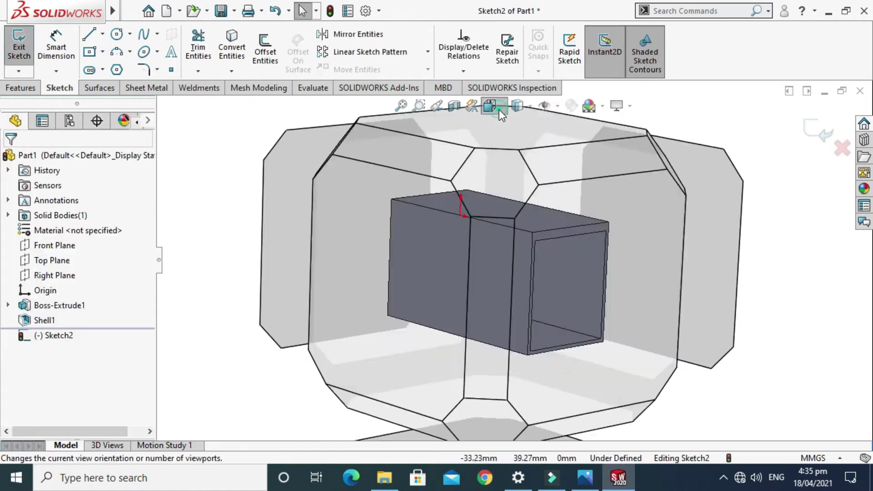
left_click(372, 309)
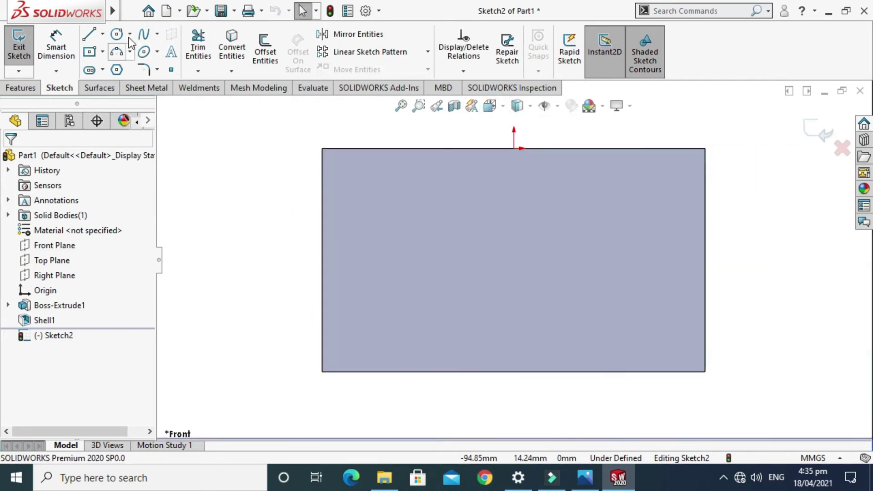
Sketch a circle about 31 mm in diameter near the middle of the front face, directly below the origin.
left_click(129, 34)
left_click(136, 53)
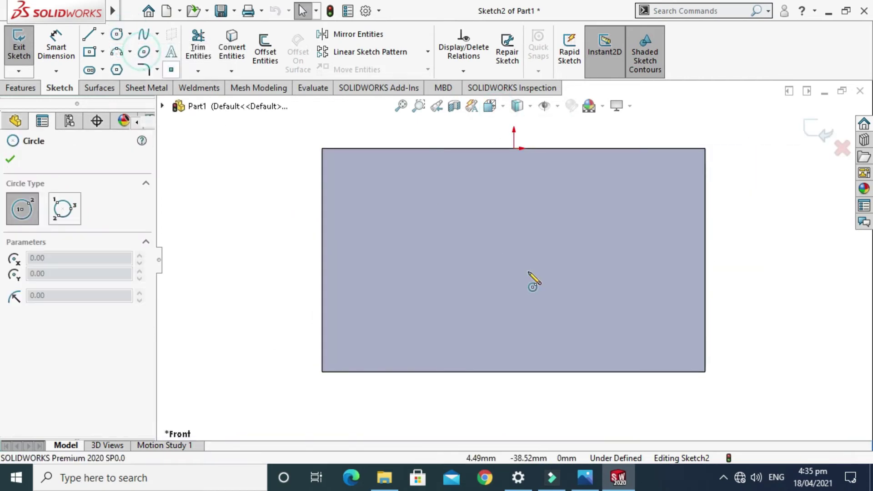
left_click(514, 265)
left_click(483, 301)
Dimension the circle's diameter and set it to 25 mm.
left_click(55, 46)
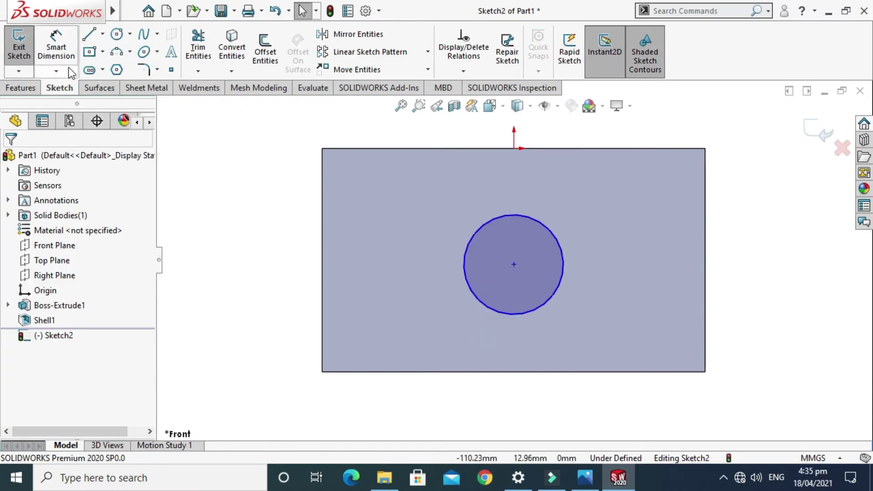
left_click(535, 309)
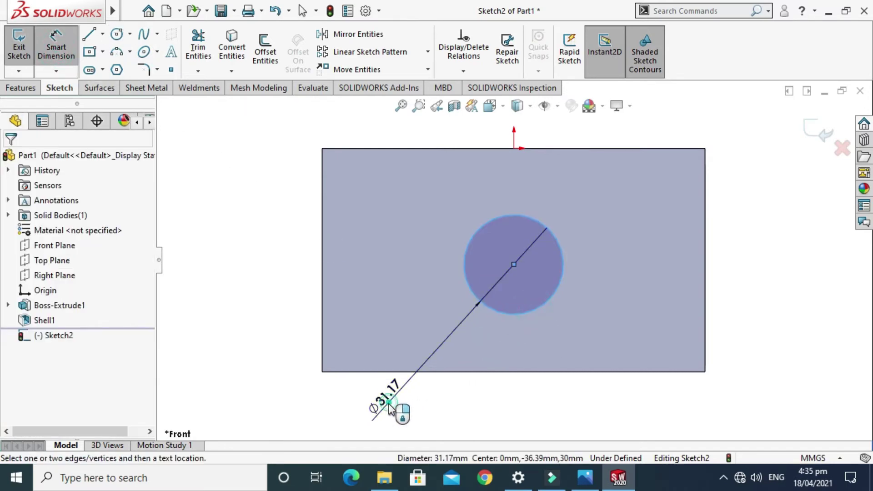
left_click(390, 407)
type("25")
key("Return")
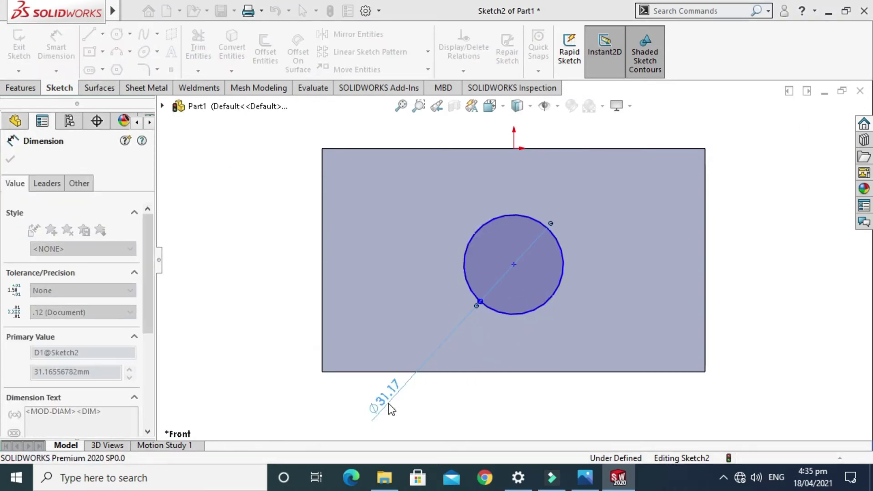
key("Escape")
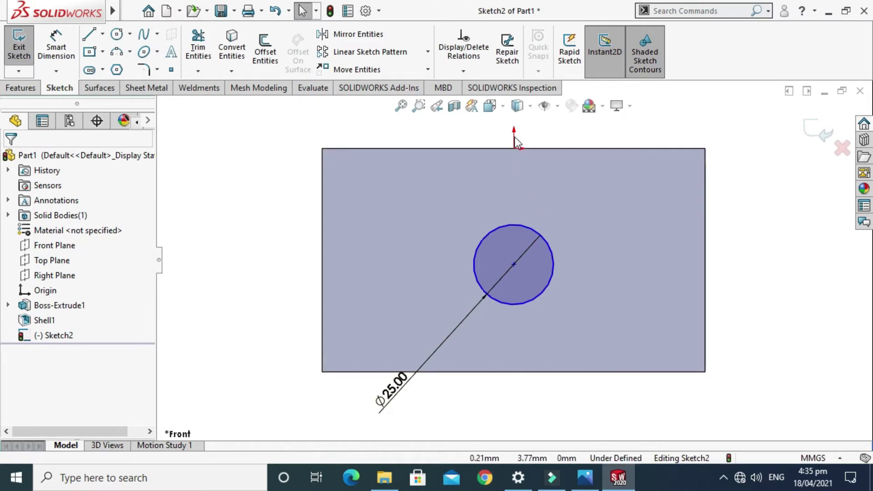
Centre the circle on the face with a vertical relation to the origin and a horizontal relation to the side edge's midpoint.
left_click(513, 149)
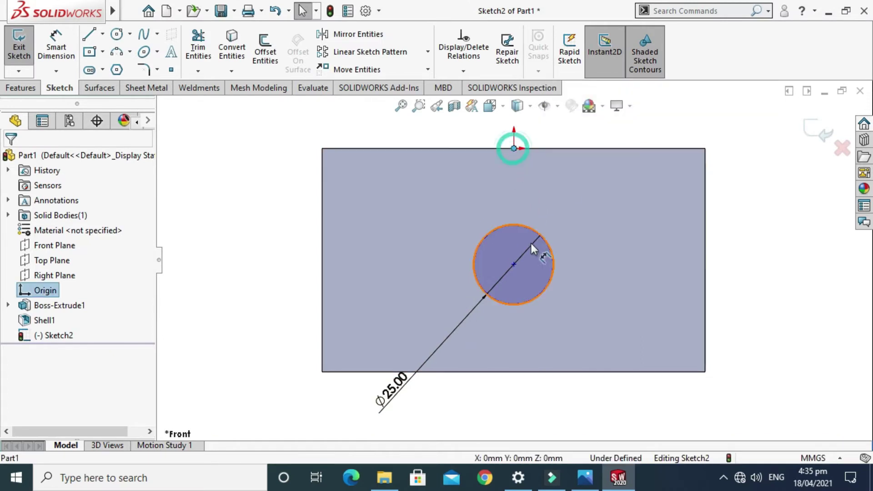
left_click(514, 264, "ctrl")
left_click(574, 200)
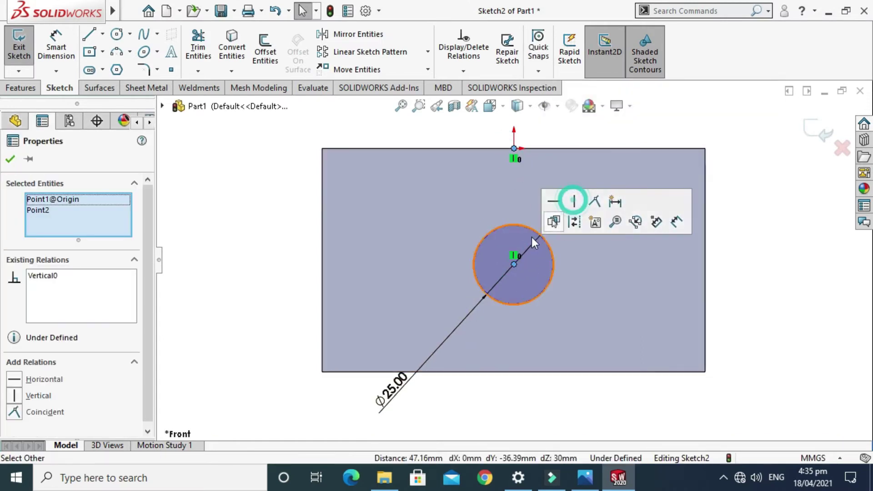
left_click(300, 266)
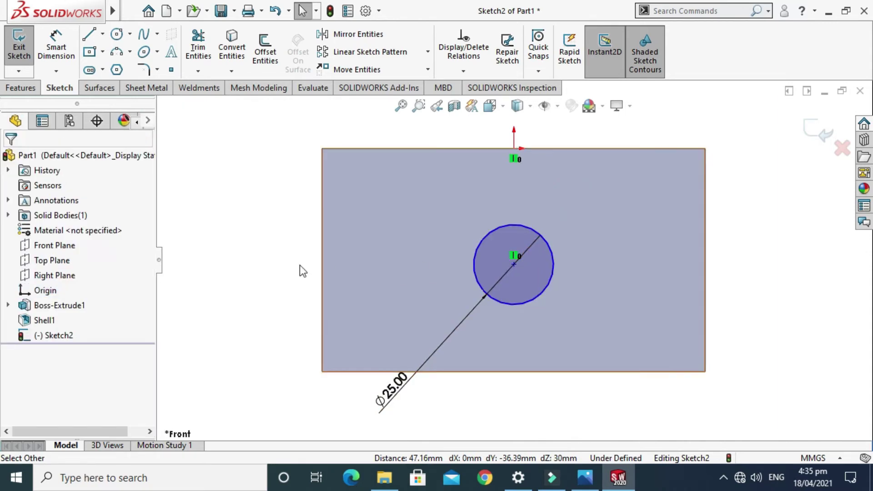
left_click(323, 260)
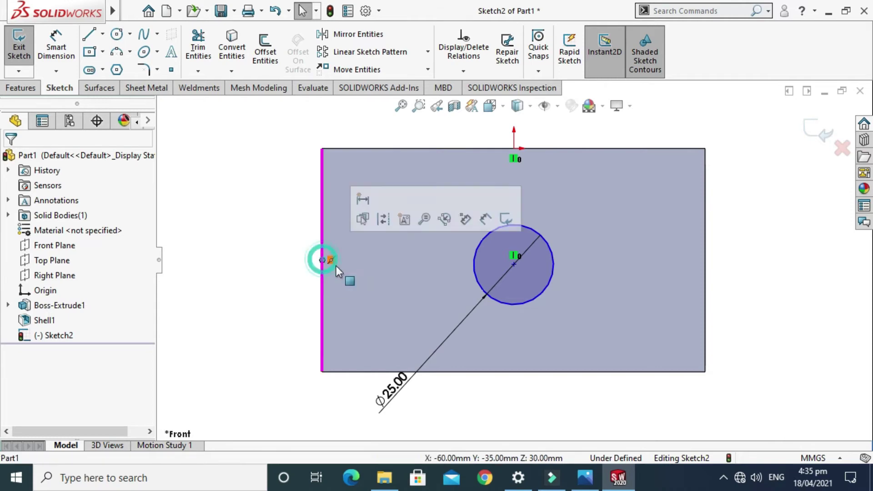
left_click(514, 265, "ctrl")
left_click(552, 206)
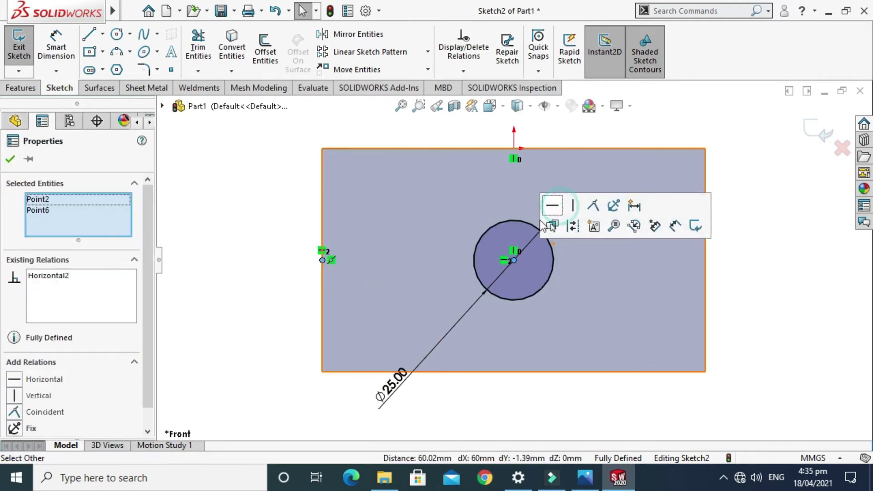
Inspect the circle sketch on the box's side wall at an angle, with the open end in view.
key("z")
left_click(645, 166)
right_click(645, 143)
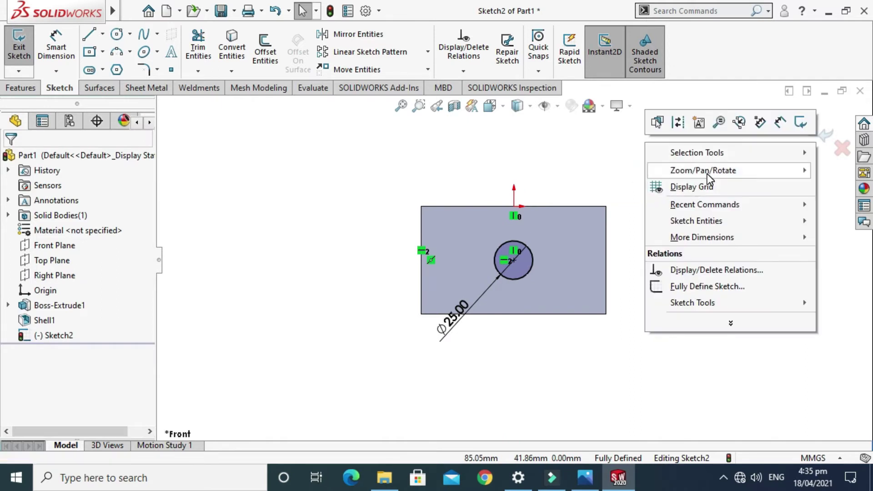
mouse_move(707, 175)
left_click(553, 167)
left_click_drag(596, 220, 390, 217)
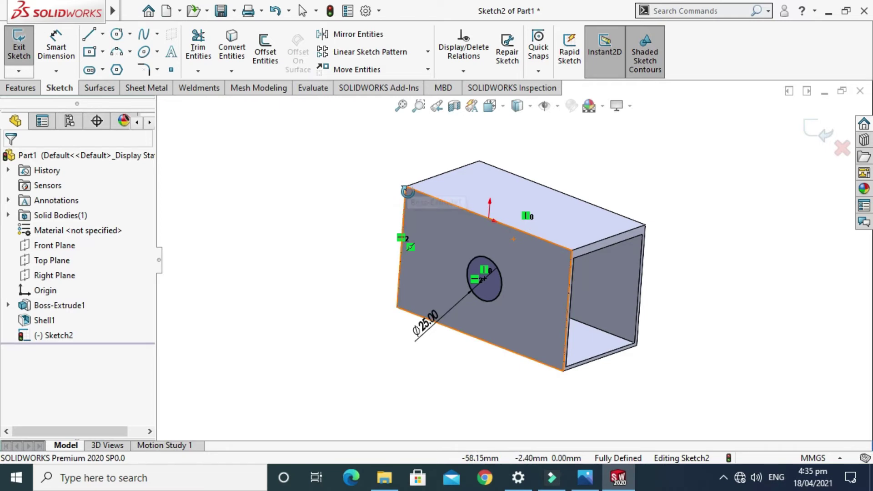
scroll(413, 204, "down", 2)
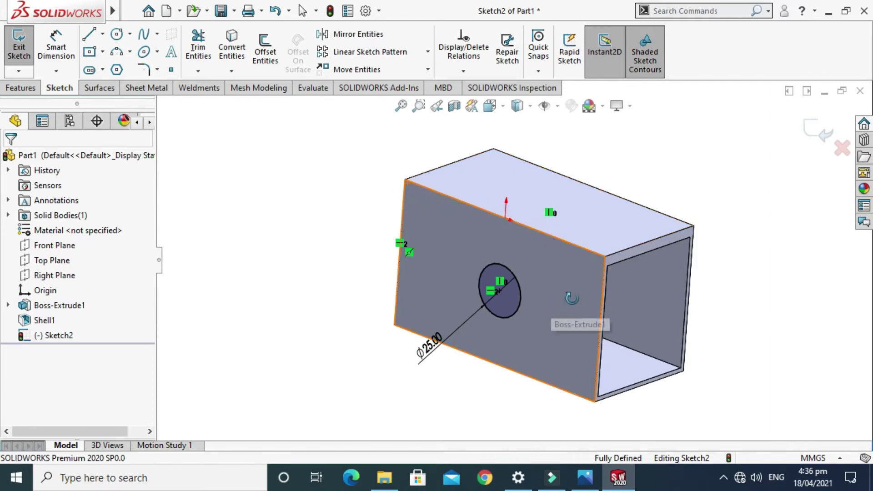
left_click_drag(565, 296, 543, 276)
middle_click_drag(543, 276, 509, 277)
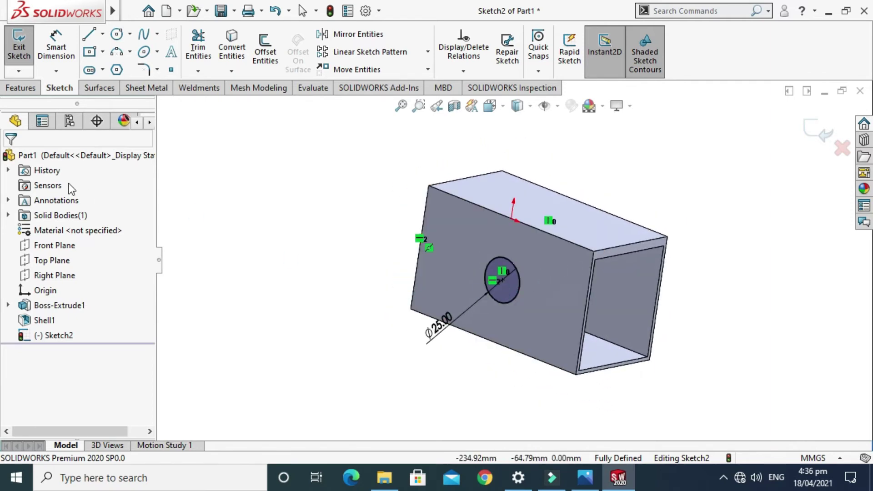
Start an extruded cut from the circle with a Through All end condition and view its preview through the open end.
left_click(35, 88)
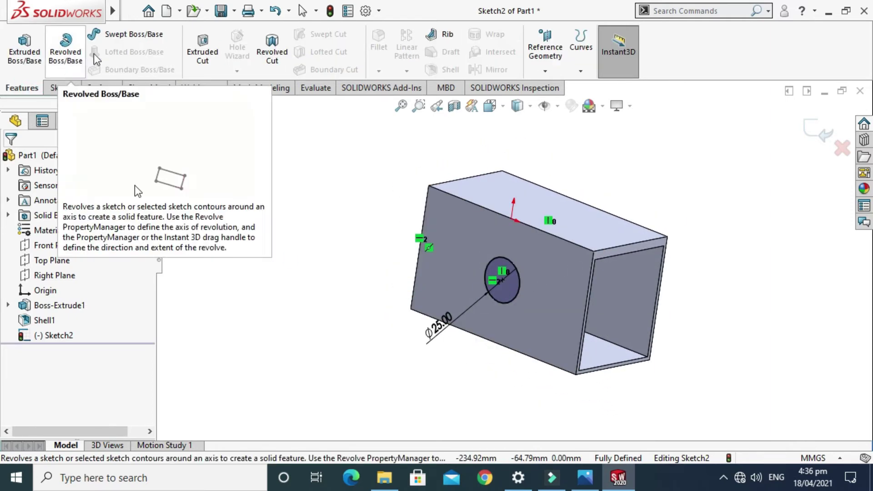
left_click(203, 49)
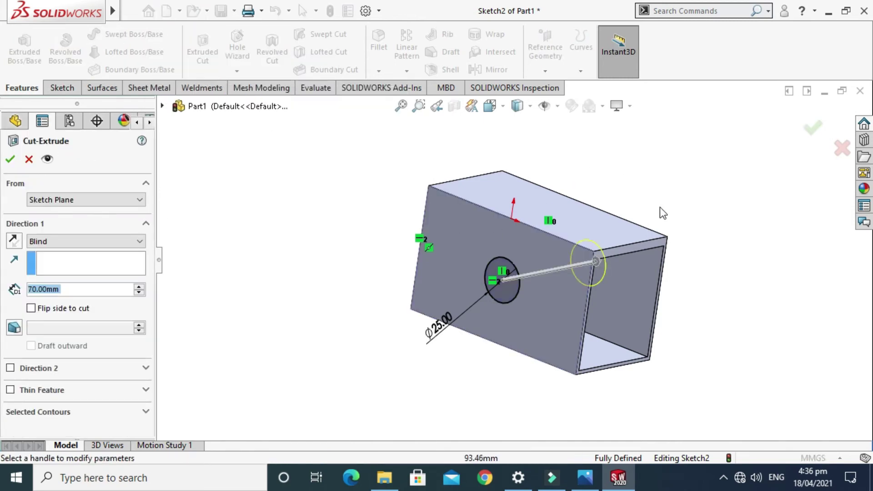
scroll(659, 207, "down", 3)
scroll(639, 152, "up", 3)
right_click(639, 151)
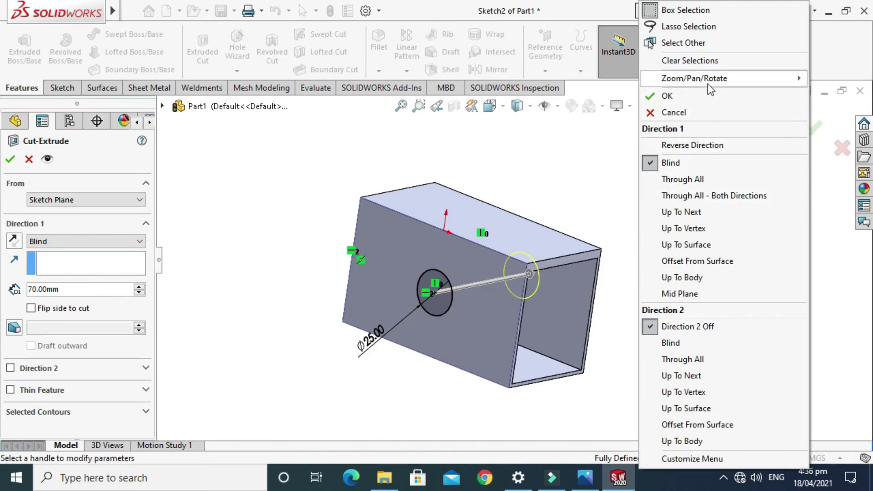
mouse_move(707, 83)
left_click(582, 140)
left_click_drag(582, 140, 513, 164)
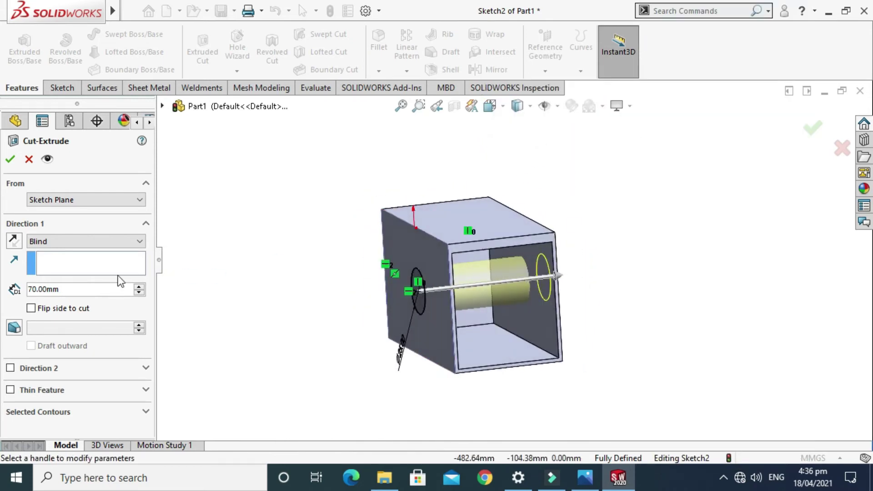
left_click(87, 246)
left_click(92, 261)
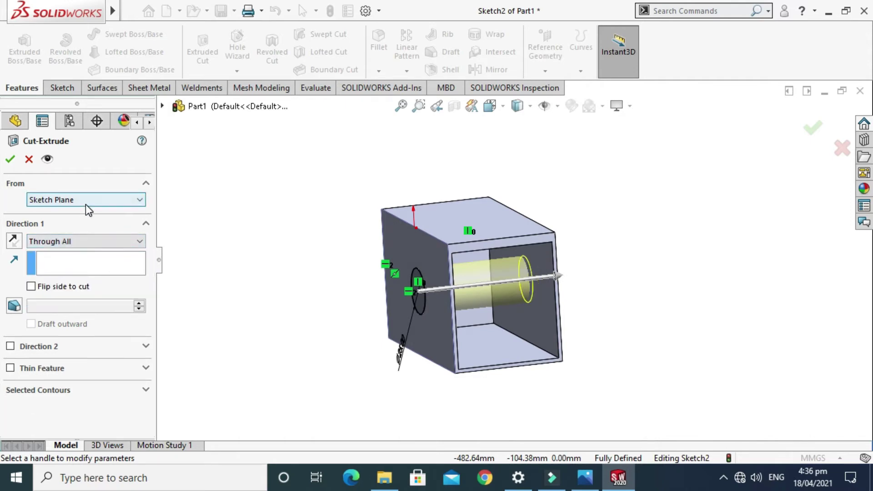
Try the Up To Next end condition for the cut and inspect its preview from the open end.
left_click(92, 241)
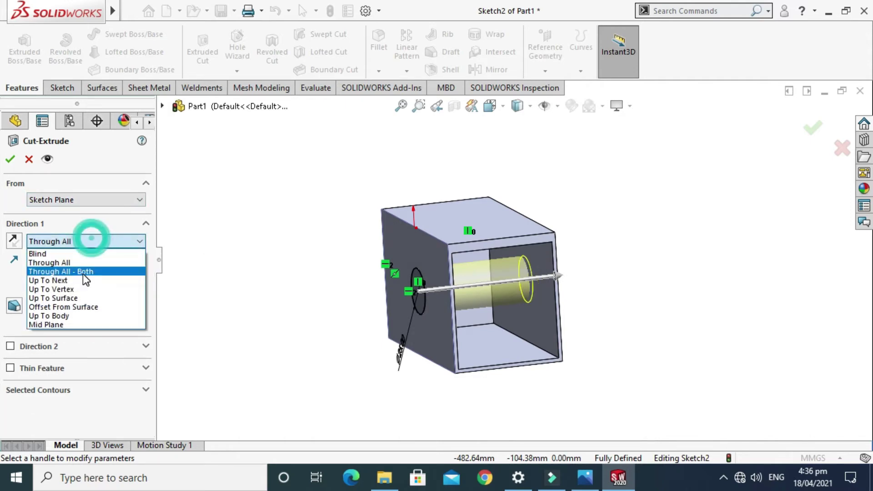
left_click(83, 280)
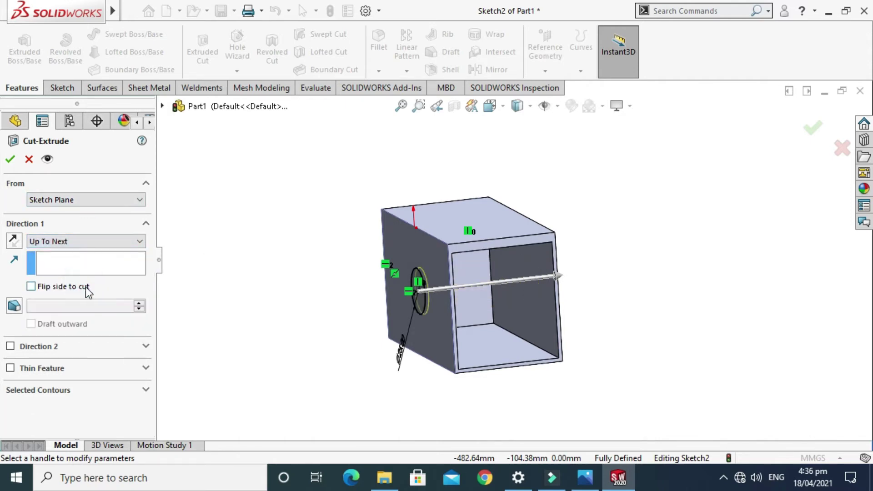
scroll(451, 302, "down", 3)
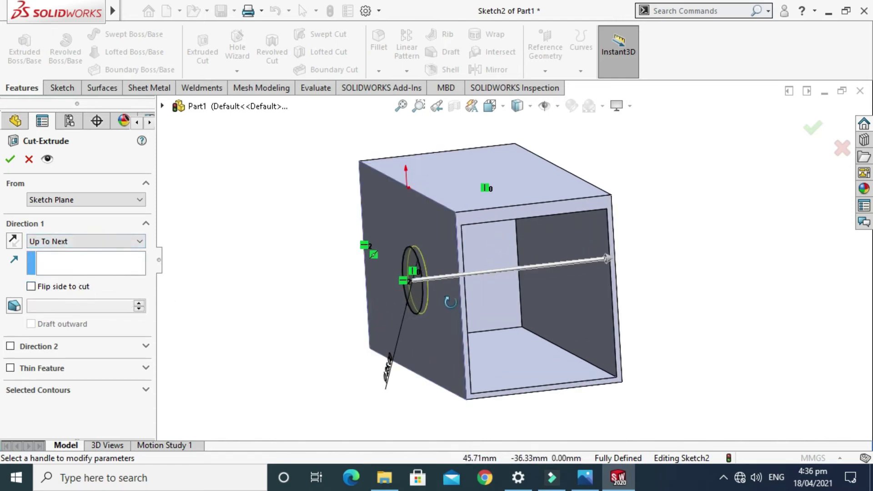
middle_click_drag(450, 302, 477, 271)
scroll(566, 258, "up", 2)
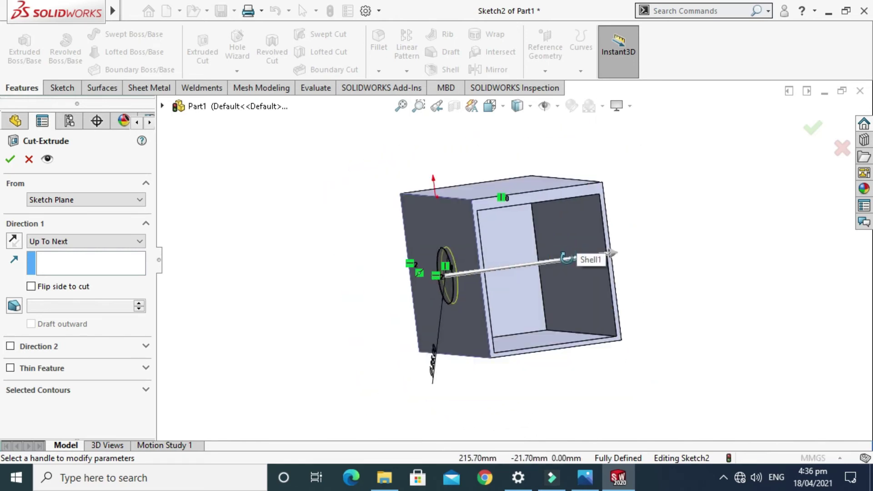
middle_click_drag(566, 259, 347, 273)
Set the cut's end condition to Through All and create the hole through both long side walls.
left_click(72, 238)
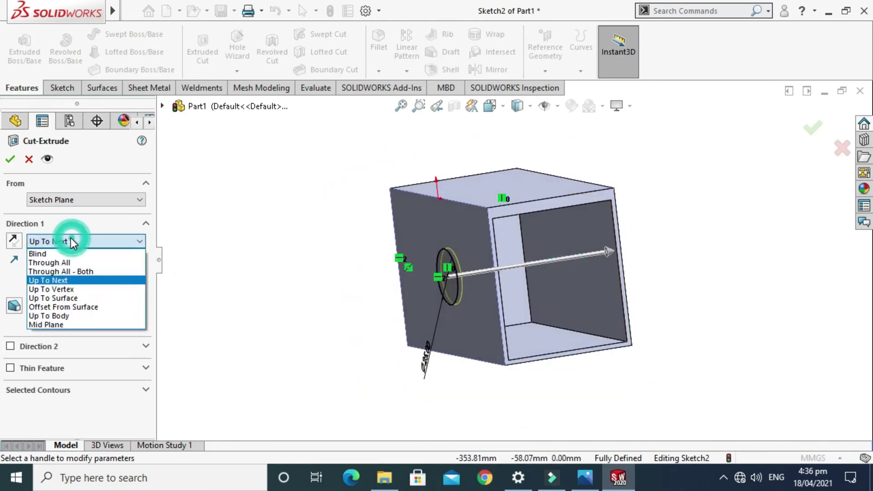
left_click(81, 263)
left_click(17, 159)
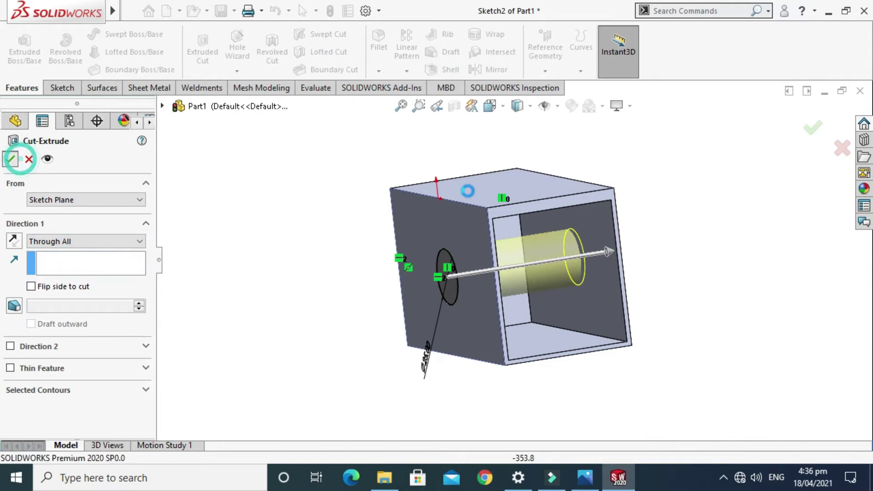
Inspect the side holes at an angle and compare the box with the Practice Exercise 4 reference image in Photos, then return to SOLIDWORKS.
scroll(655, 222, "up", 2)
right_click(643, 189)
left_click(650, 193)
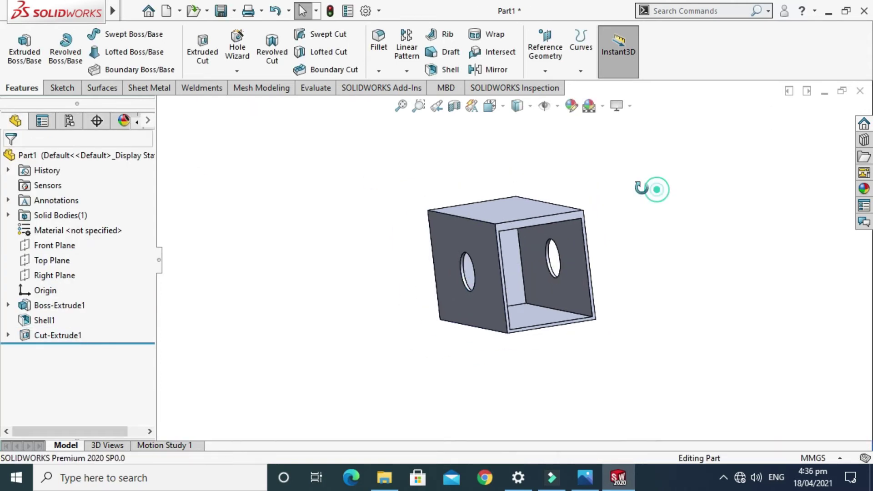
left_click_drag(643, 187, 561, 262)
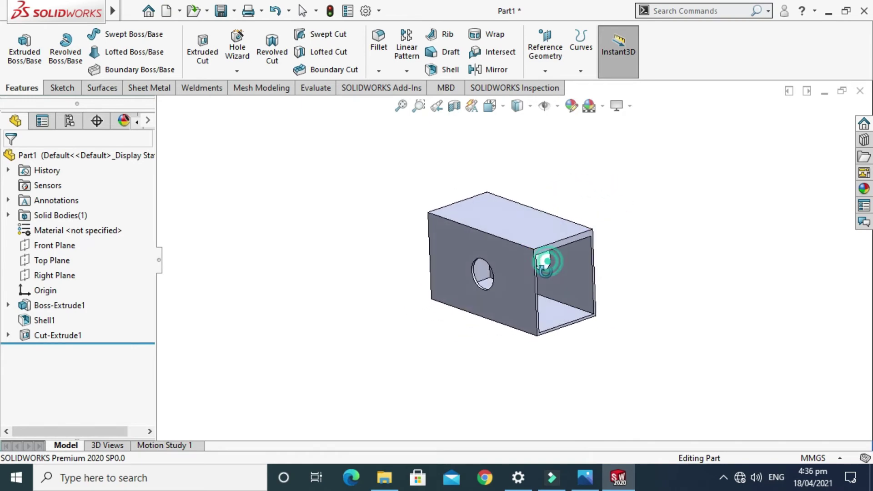
left_click(585, 477)
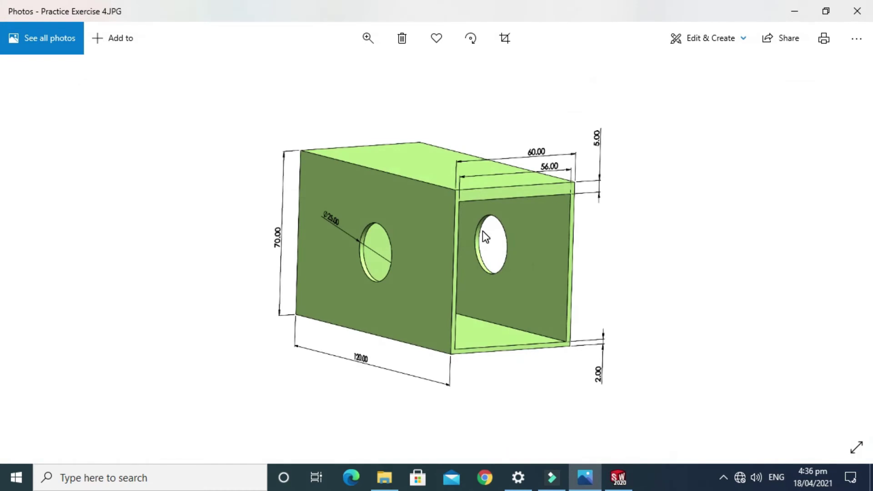
left_click(617, 478)
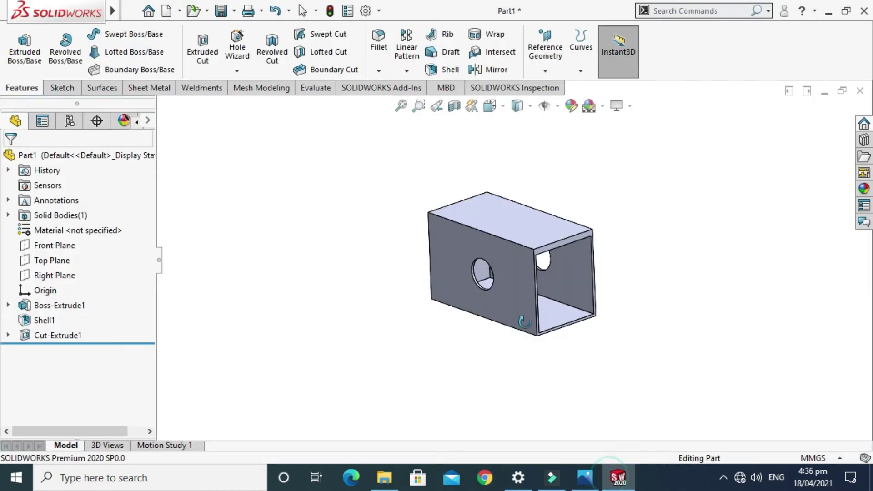
left_click_drag(521, 316, 543, 130)
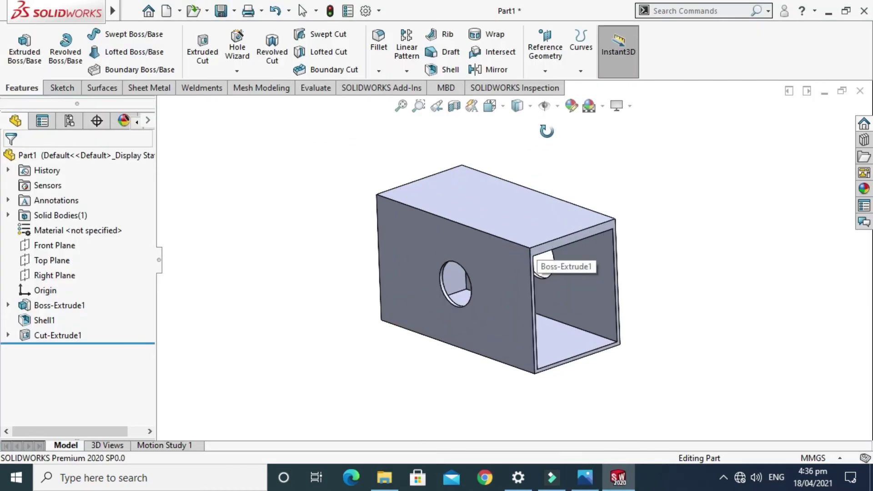
Colour the whole part light green from the standard palette, adjusted to red 177, green 253 and blue 128.
left_click(571, 108)
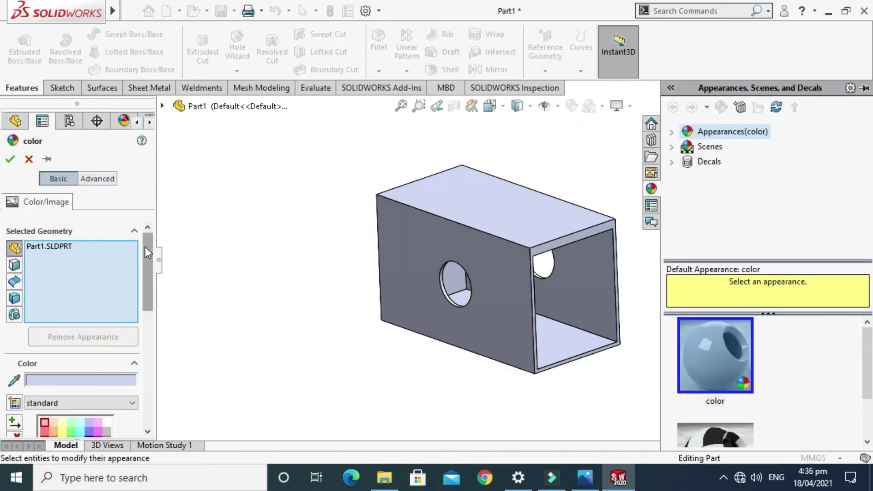
scroll(147, 252, "down", 3)
left_click(73, 341)
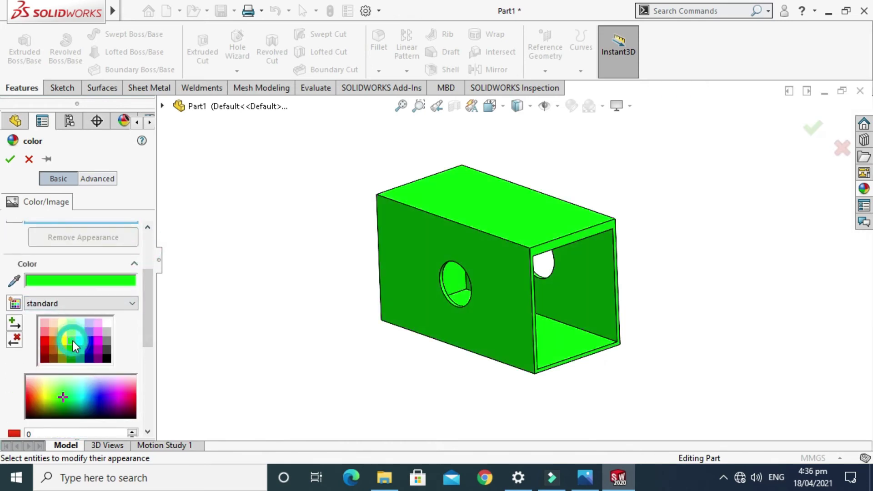
left_click(72, 332)
scroll(75, 333, "down", 2)
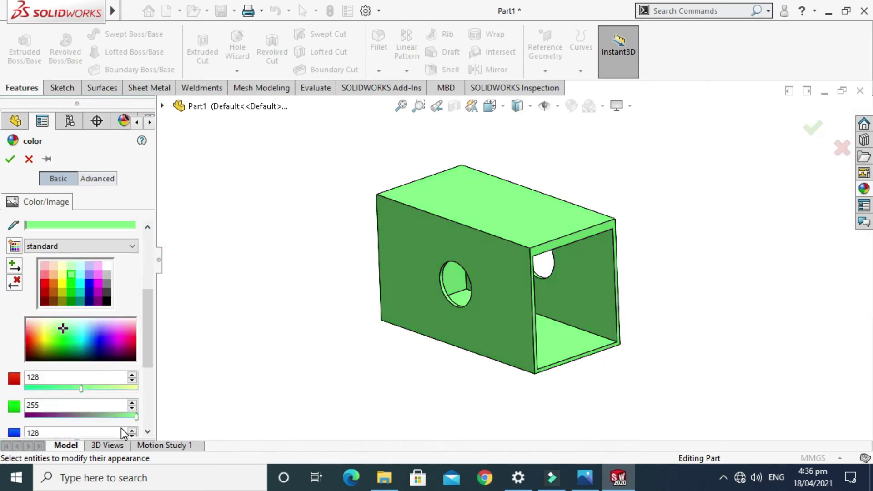
left_click_drag(84, 389, 103, 390)
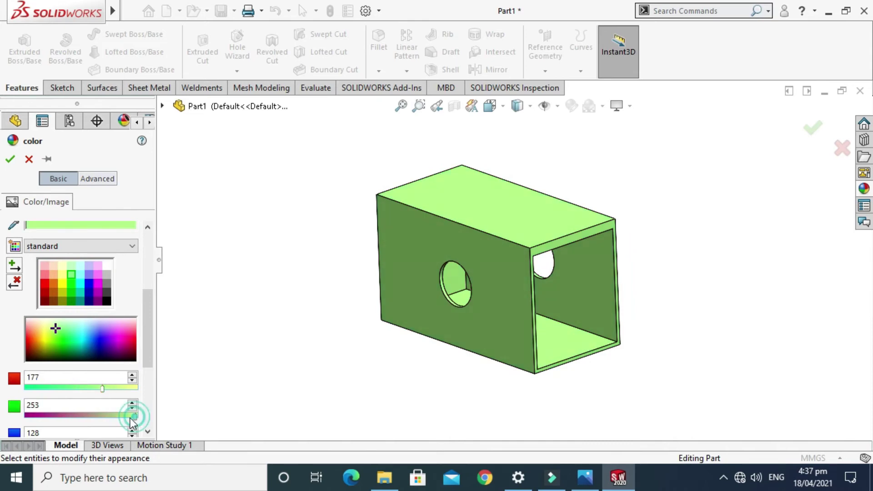
left_click_drag(129, 423, 137, 425)
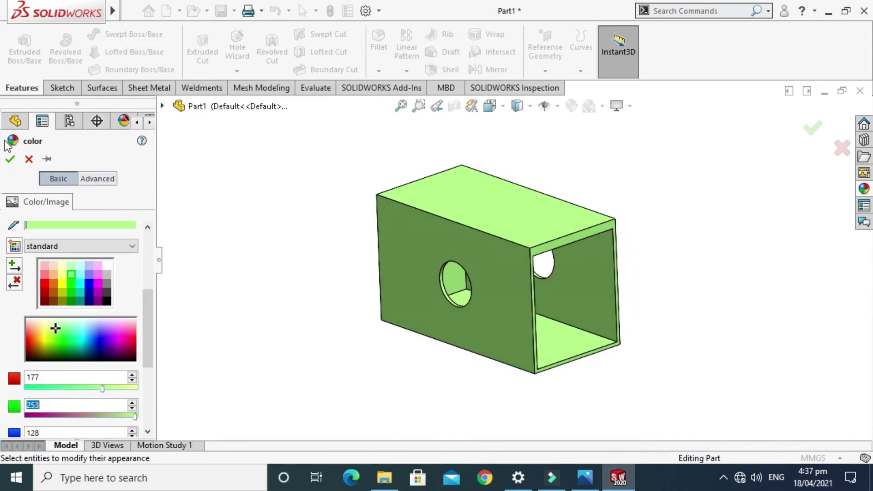
left_click(10, 159)
Measure the length of the vertical edge at the closed end of the long side wall with the Measure tool.
scroll(517, 200, "up", 2)
right_click(571, 178)
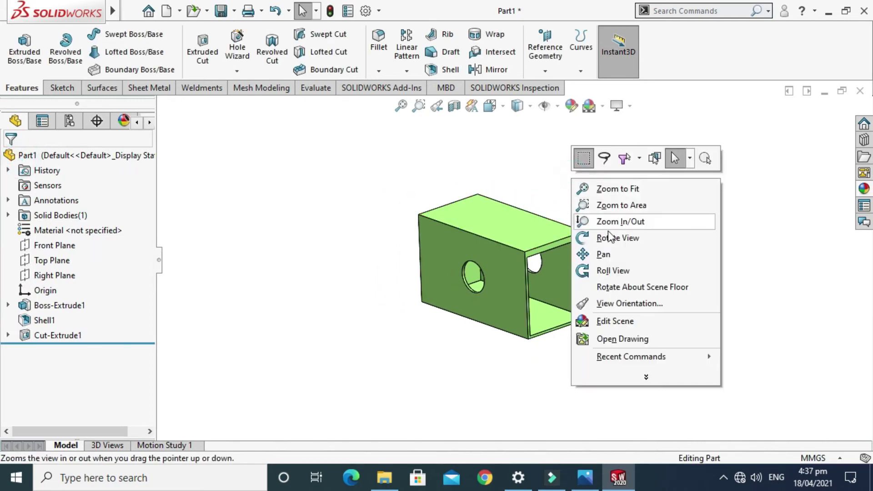
left_click(579, 236)
left_click_drag(558, 235, 528, 262)
scroll(526, 285, "down", 2)
left_click(319, 91)
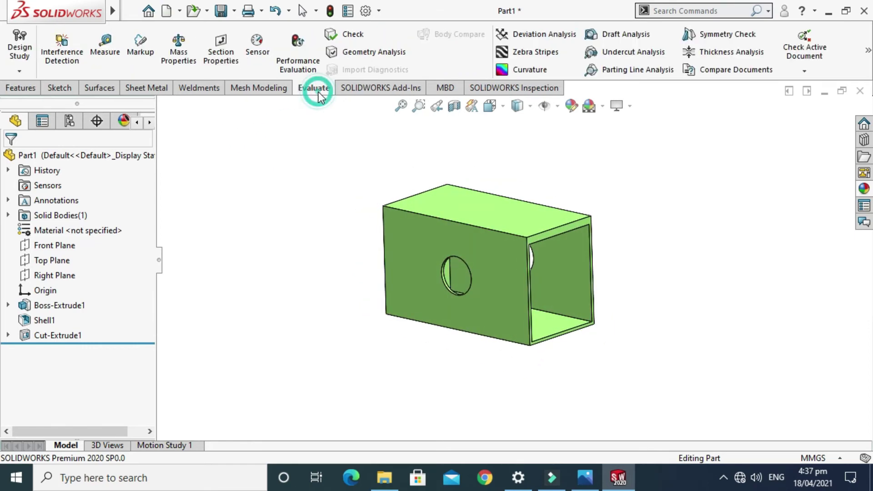
left_click(106, 48)
scroll(398, 239, "down", 2)
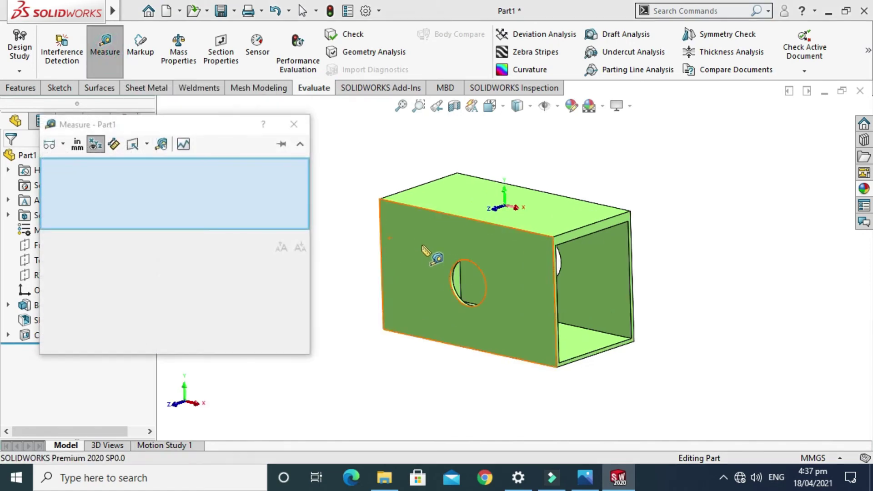
left_click(381, 251)
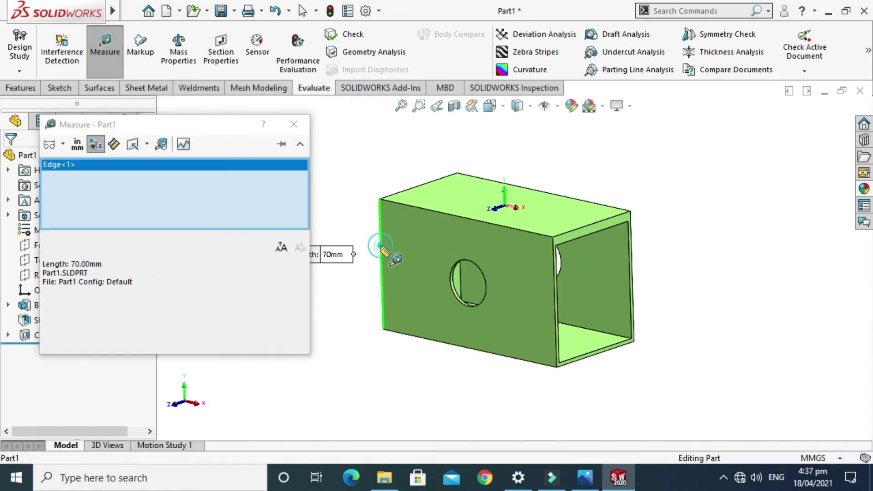
middle_click_drag(370, 273, 415, 270, "ctrl")
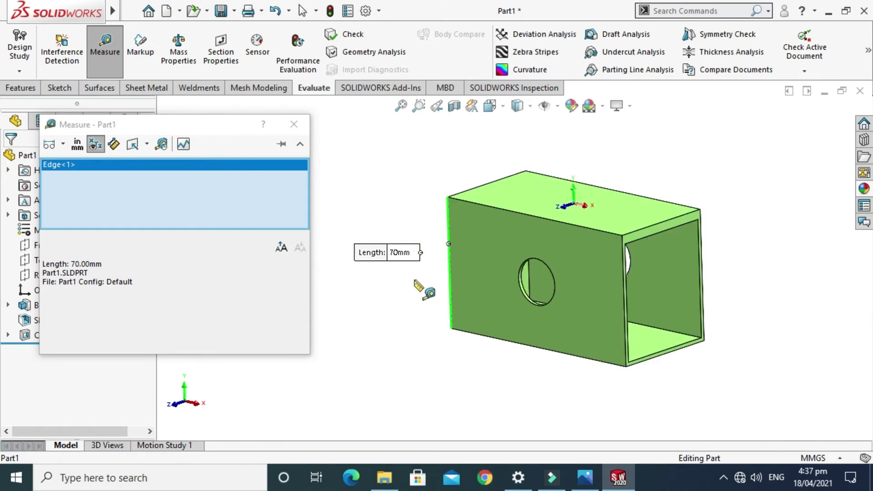
left_click(294, 124)
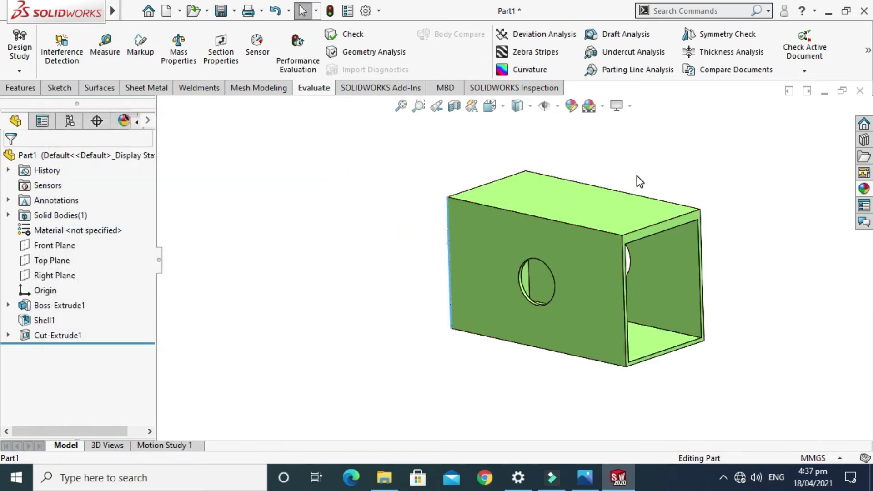
Measure the outer and inner horizontal edges along the top of the box's open end.
right_click(682, 191)
left_click(721, 179)
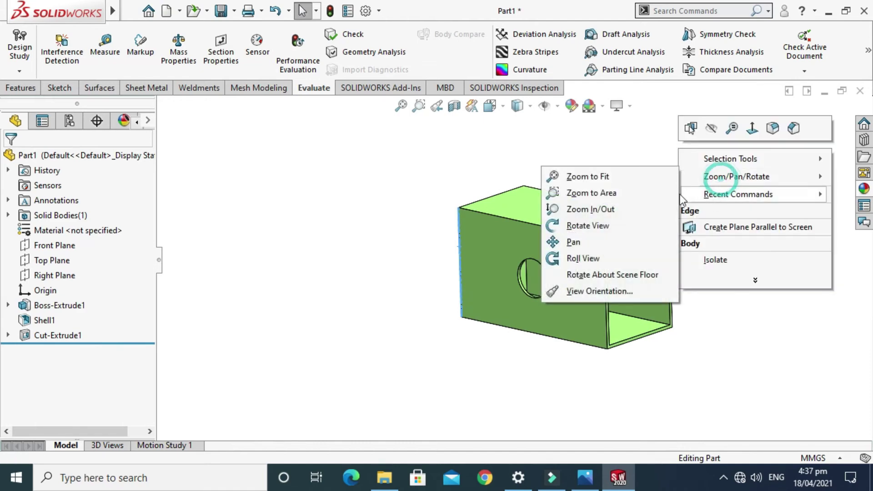
left_click(635, 224)
left_click_drag(632, 228, 563, 197)
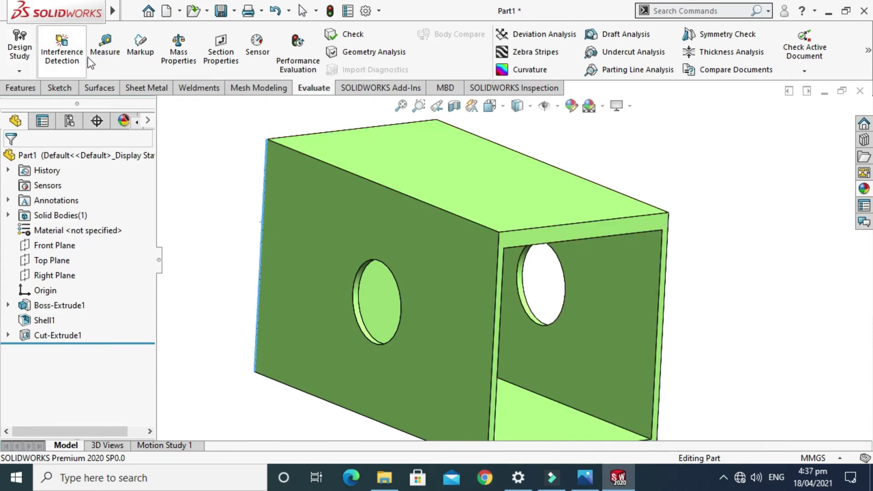
left_click(105, 45)
left_click(580, 220)
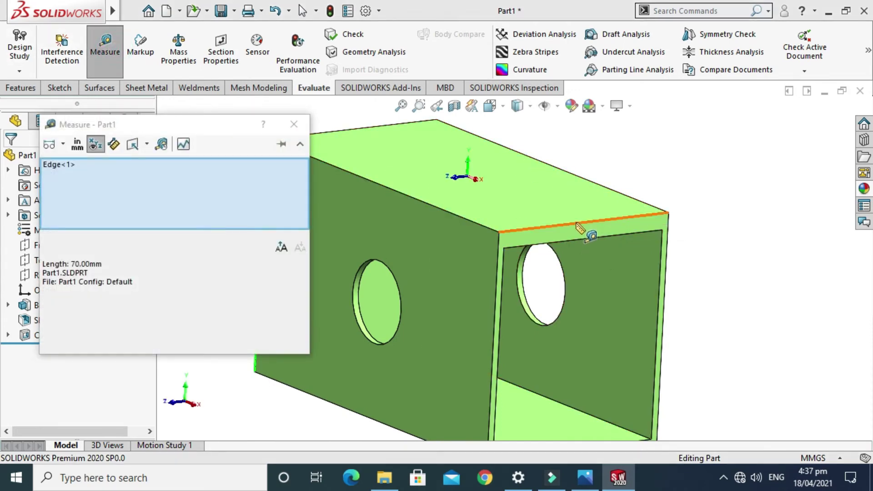
left_click(577, 224)
scroll(578, 227, "down", 3)
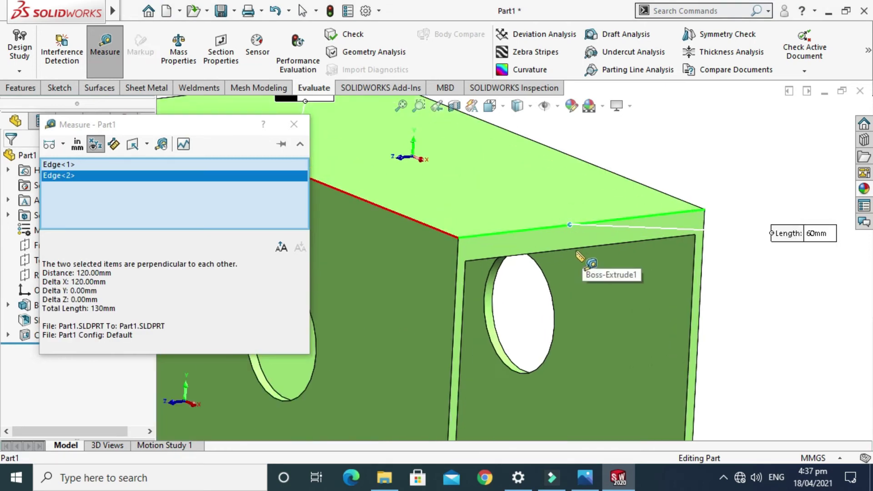
left_click(573, 250)
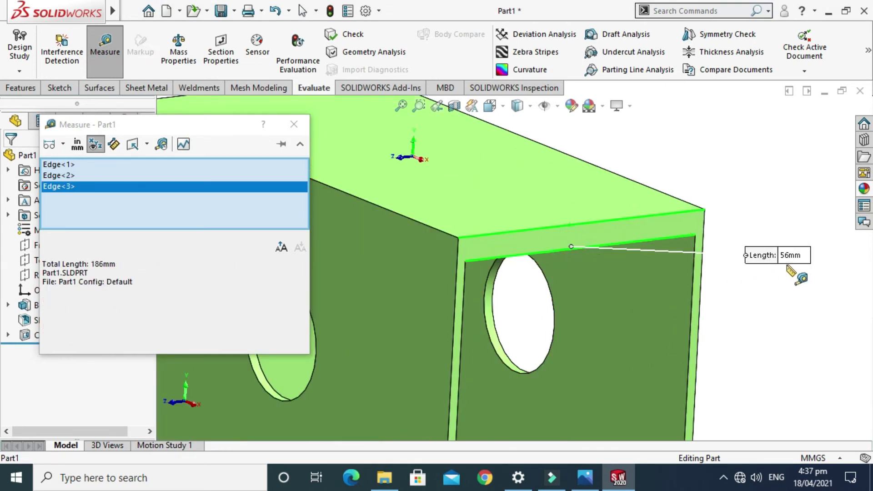
scroll(736, 240, "up", 3)
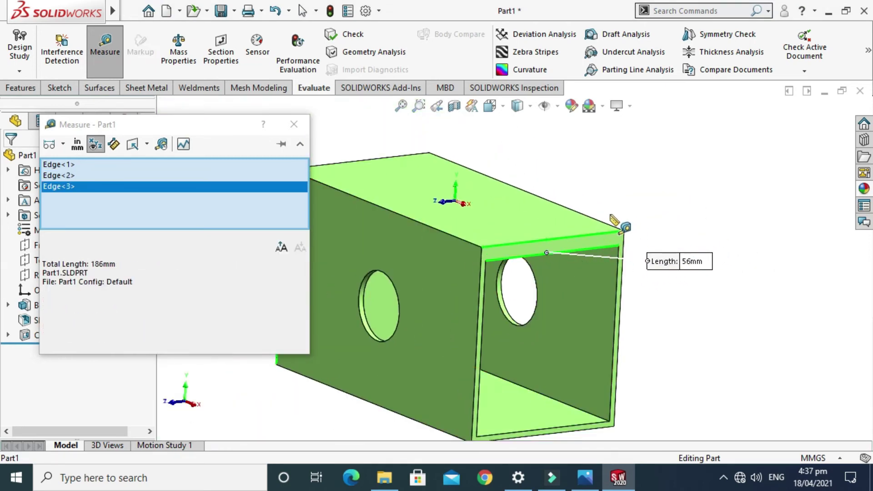
scroll(611, 245, "down", 2)
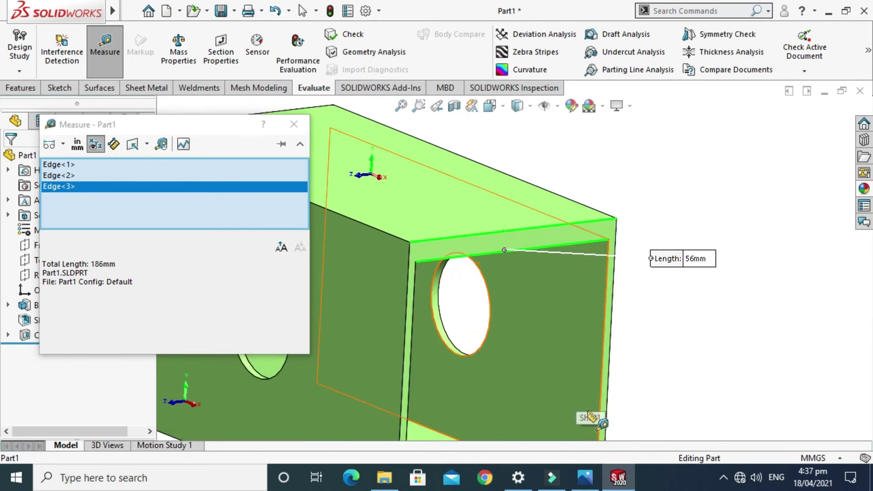
Compare the measured inner width with the Practice Exercise 4 image in Photos, return to SOLIDWORKS and clear the measured edges.
left_click(585, 477)
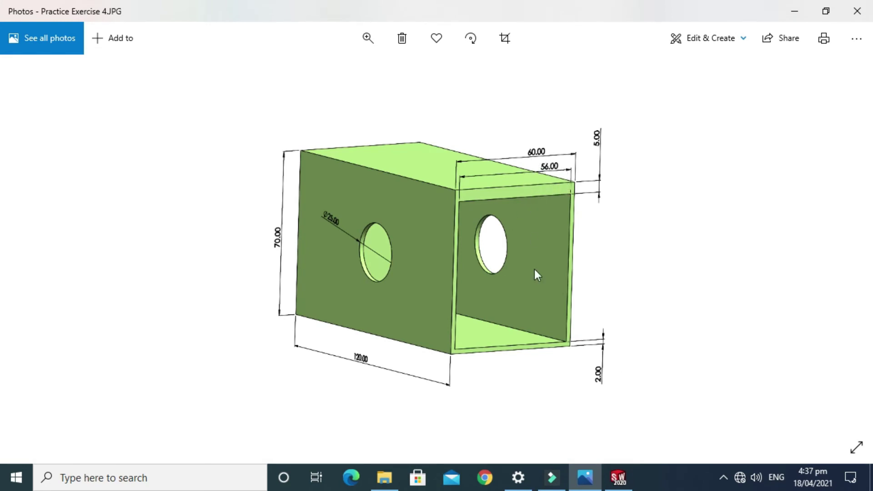
left_click(618, 477)
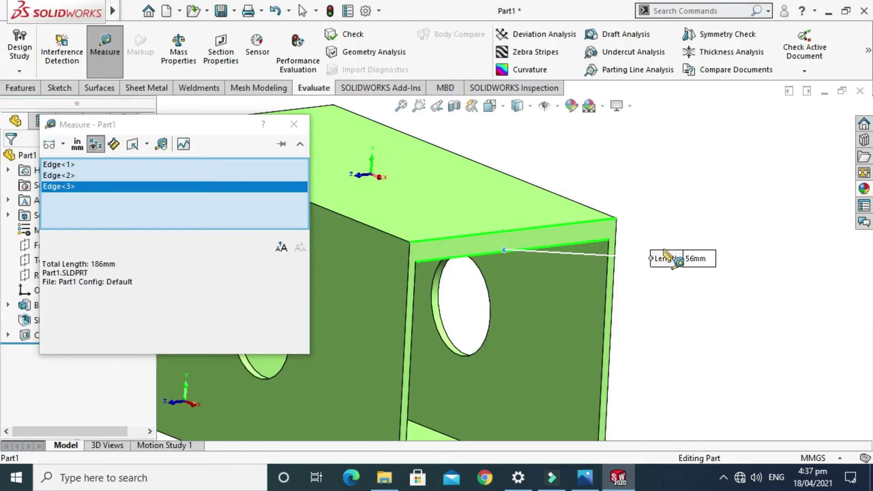
left_click_drag(694, 266, 573, 293)
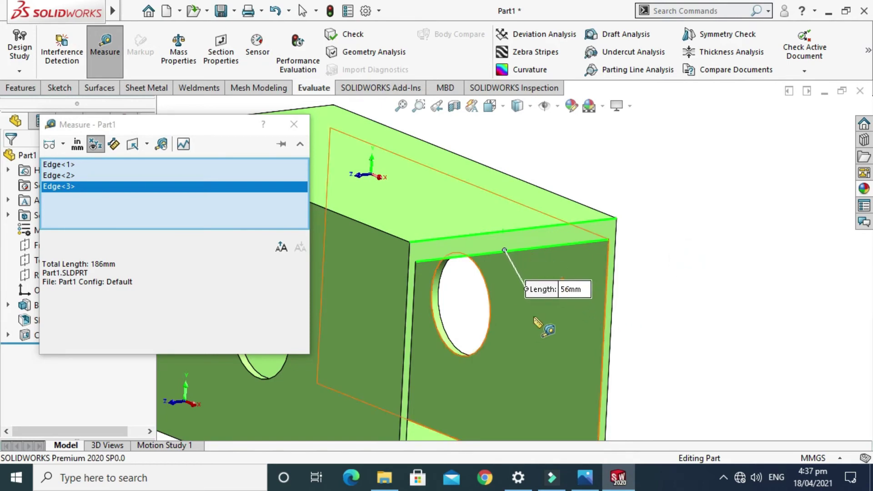
left_click(138, 166)
right_click(138, 166)
left_click(176, 175)
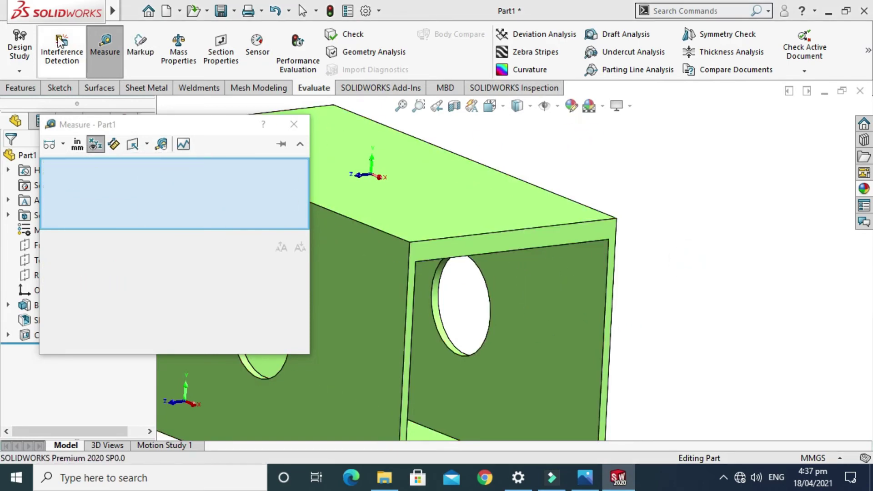
left_click(294, 124)
Measure the thickness of the top wall between its outer face and its inner face.
left_click(106, 40)
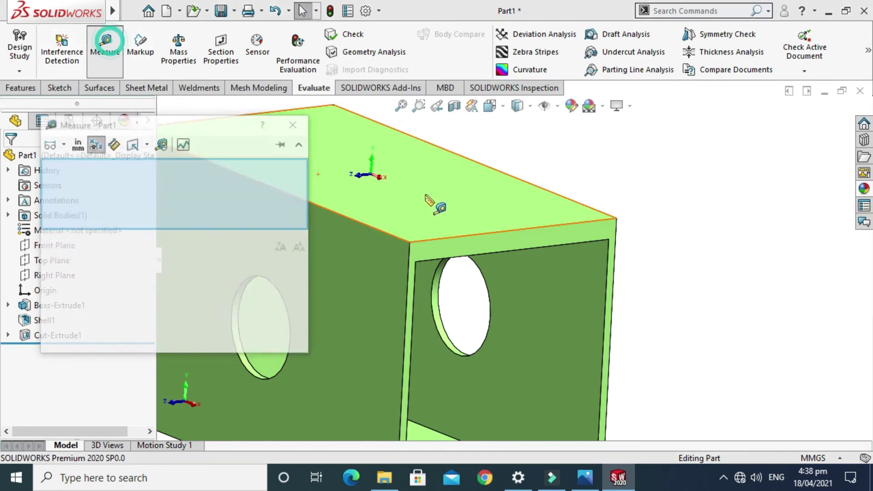
left_click(519, 205)
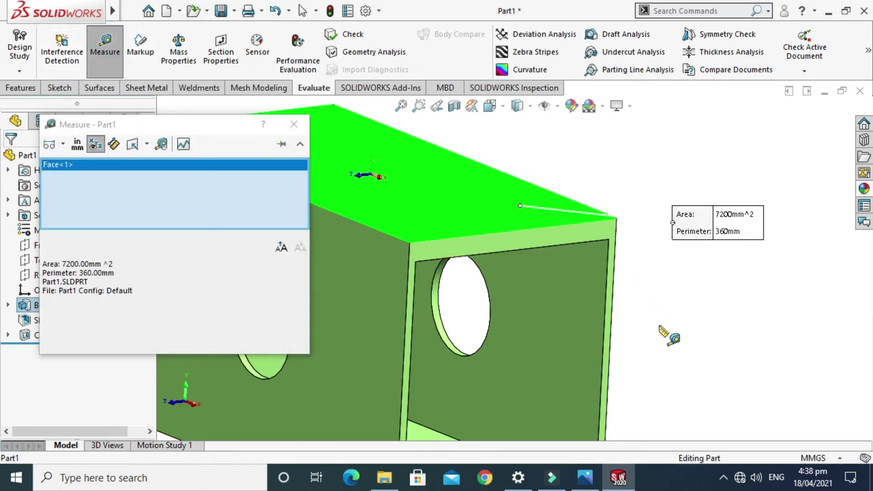
middle_click_drag(664, 332, 497, 185)
left_click(483, 177)
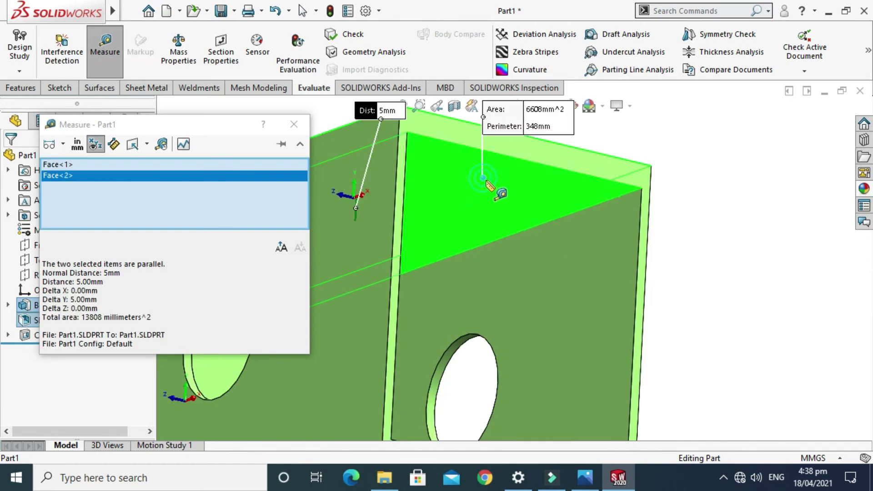
scroll(488, 184, "up", 5)
scroll(502, 196, "down", 2)
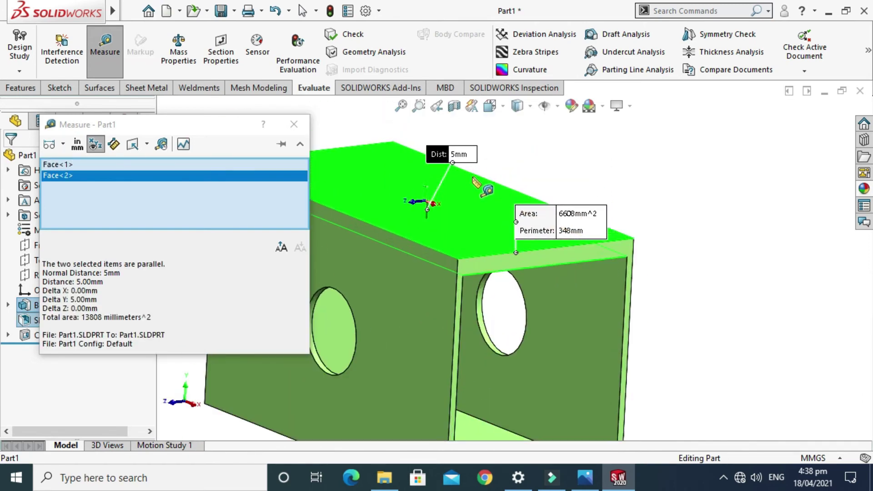
left_click_drag(457, 159, 526, 145)
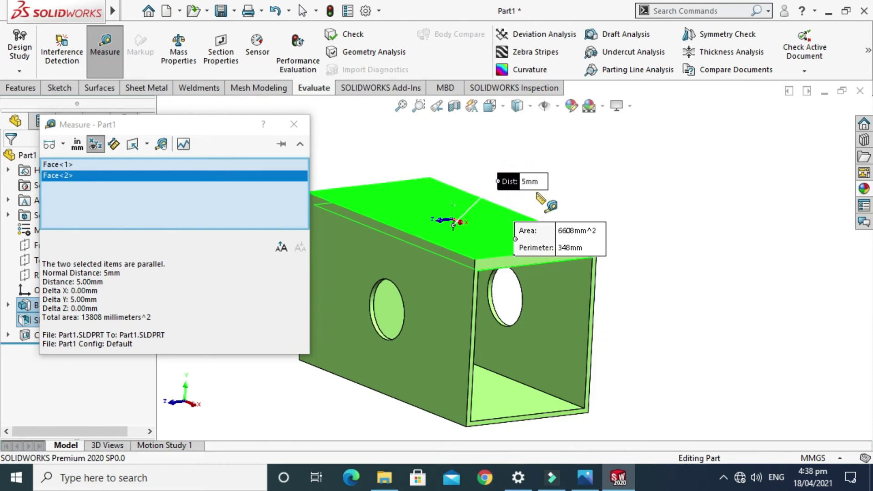
left_click(293, 130)
Inspect the coloured box at an angle, compare it with the reference image in Photos and return to SOLIDWORKS.
left_click(589, 200)
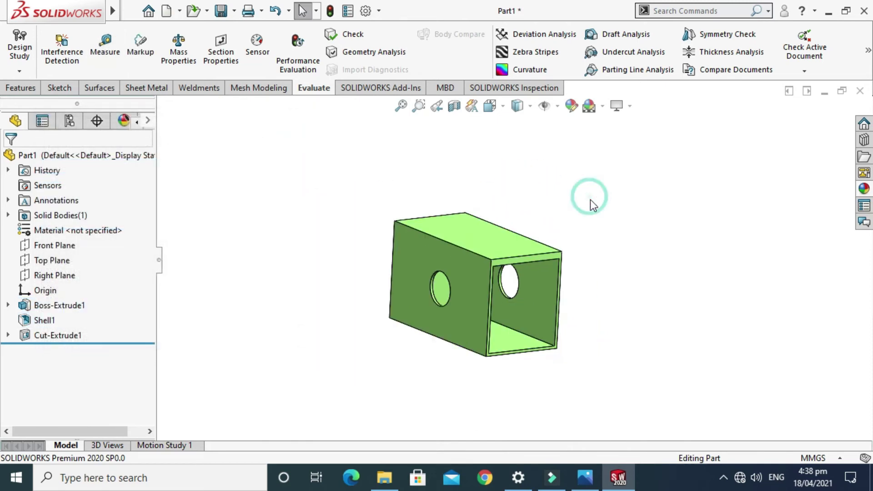
right_click(590, 200)
left_click(621, 231)
left_click_drag(541, 203, 561, 229)
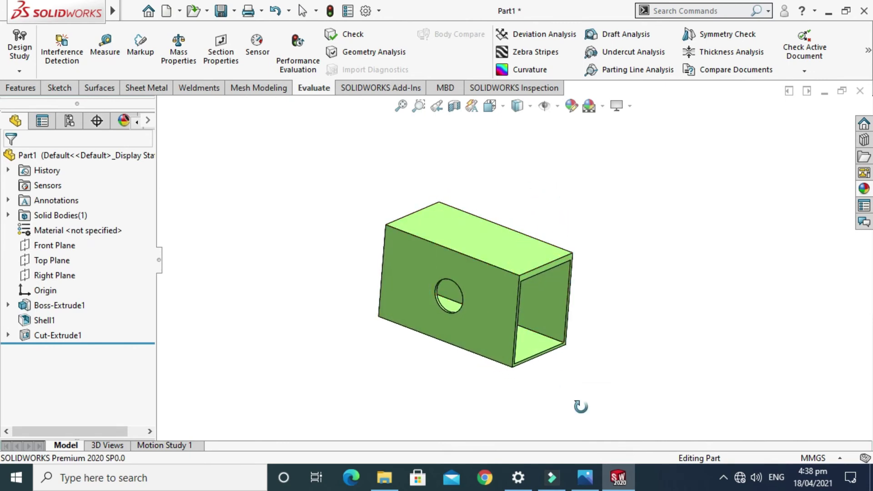
left_click(585, 477)
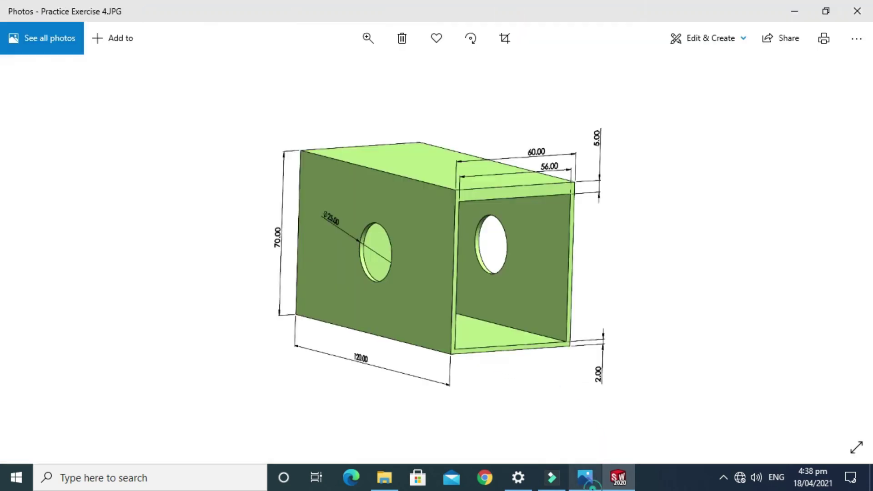
left_click(618, 477)
mouse_move(468, 251)
left_mouse_down()
mouse_move(476, 259)
mouse_move(468, 243)
left_mouse_up()
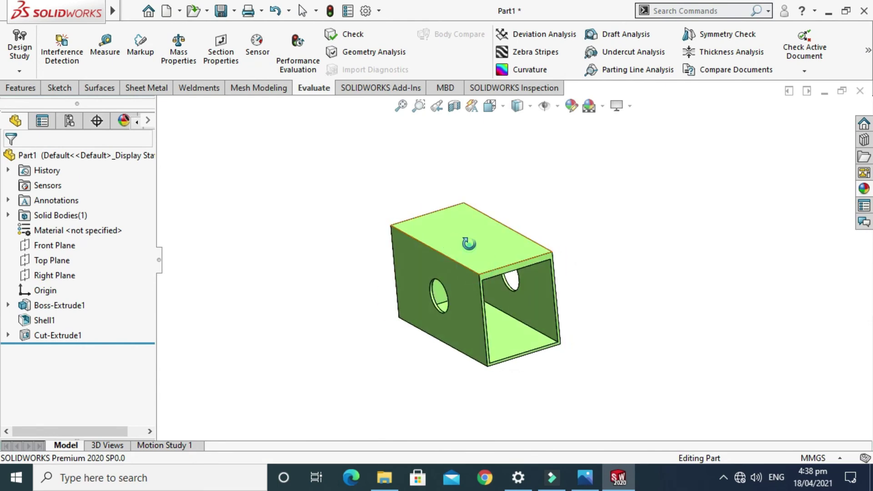
Add a Smart Dimension reference dimension for the box height to the vertical edge at the closed end, placed outside the box.
left_click(59, 88)
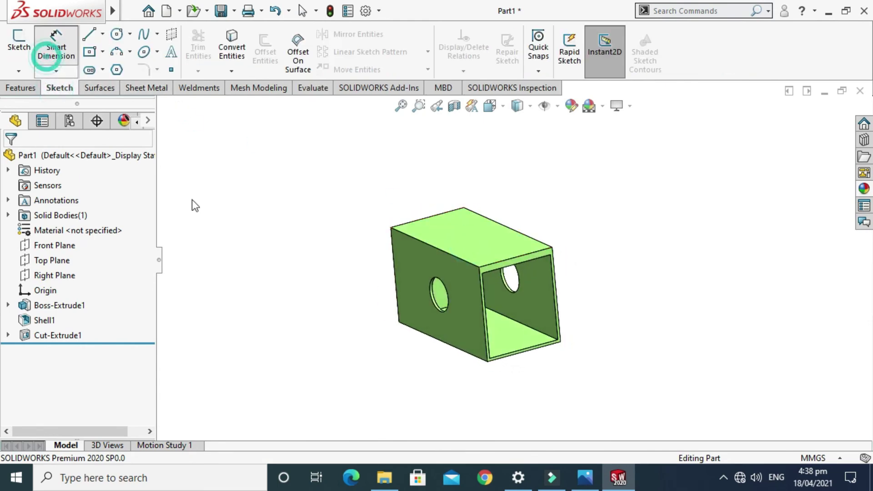
scroll(423, 302, "down", 3)
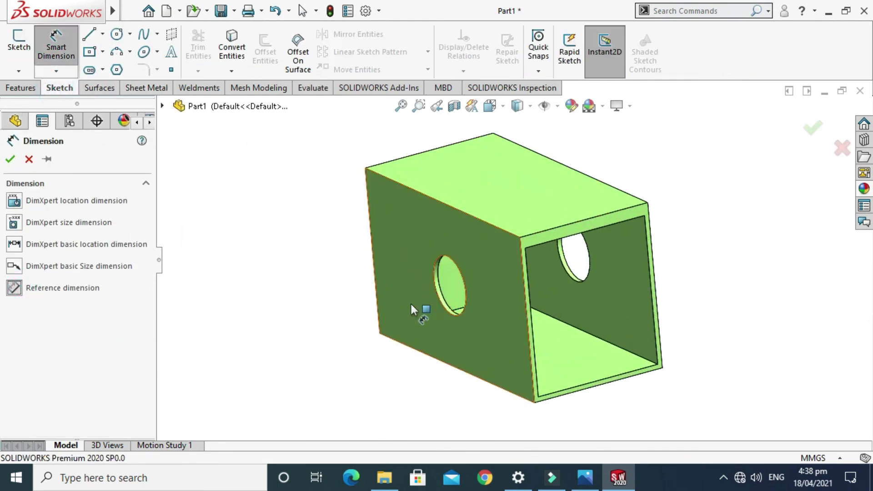
left_click(375, 293)
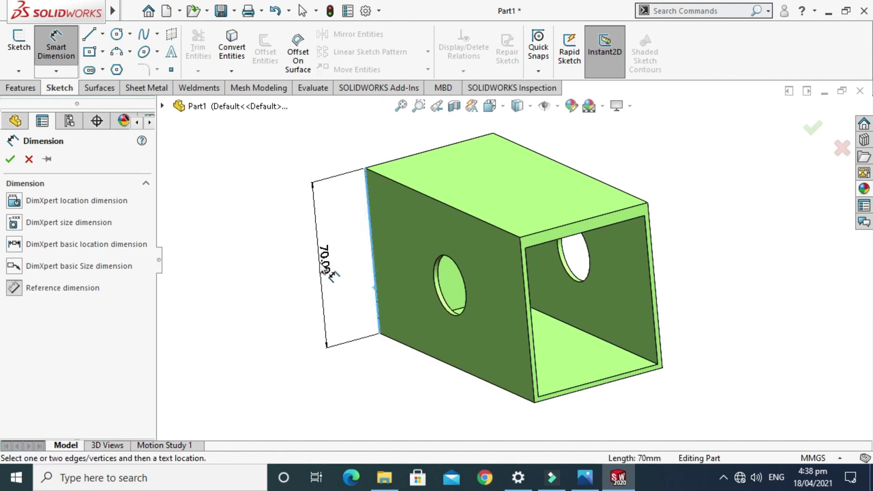
left_click(312, 258)
scroll(514, 262, "up", 1)
left_click(625, 153)
right_click(625, 150)
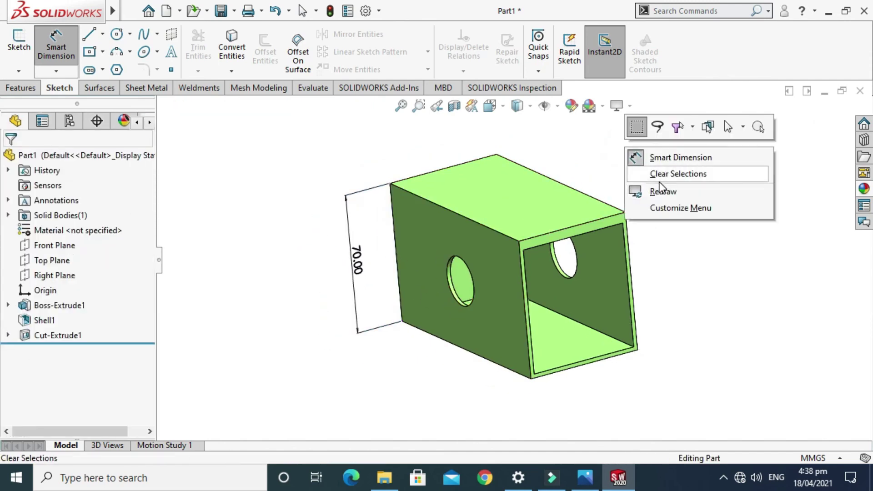
Add reference dimensions for the box length along the side face's lower edge and the box width along the closed end's upper edge.
left_click(431, 136)
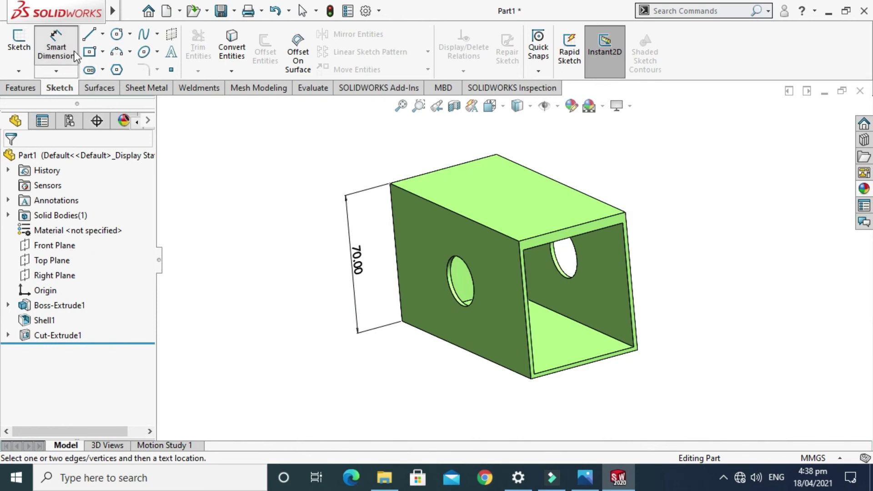
left_click(468, 350)
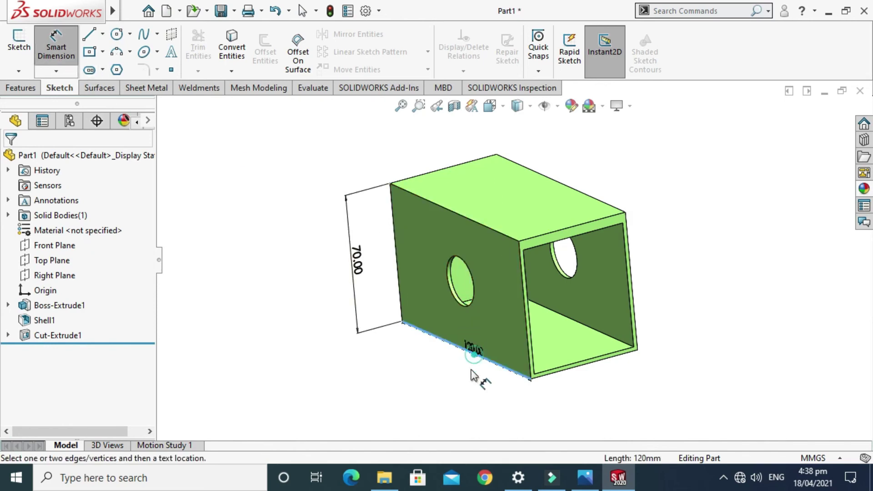
left_click(451, 381)
left_click(425, 173)
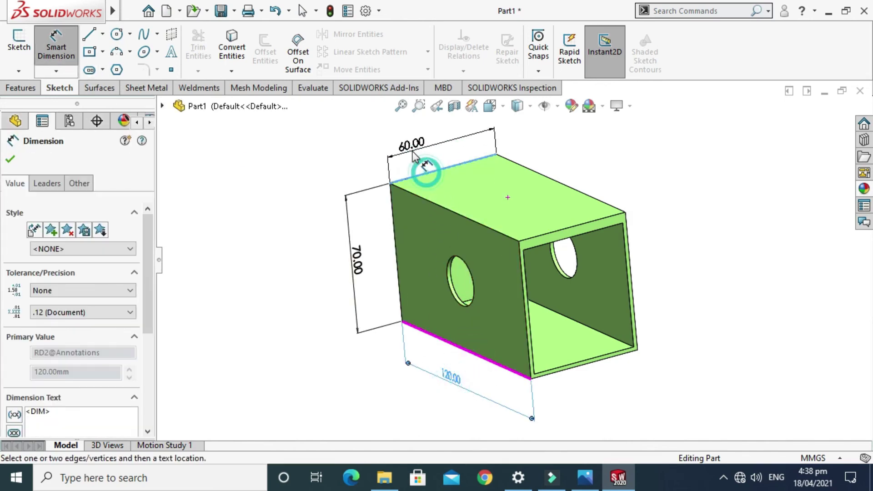
left_click(410, 154)
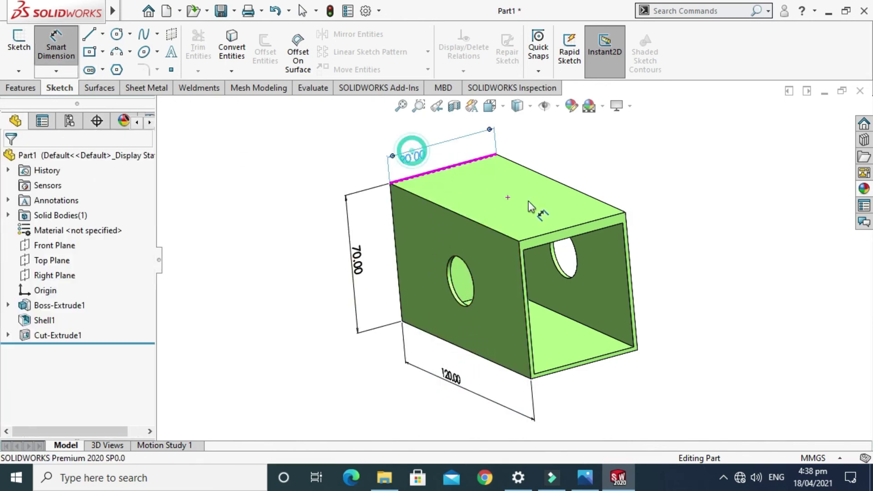
Add a reference dimension for the top wall's thickness between its outer and inner edges at the open end, placed outside the box.
left_click(541, 234)
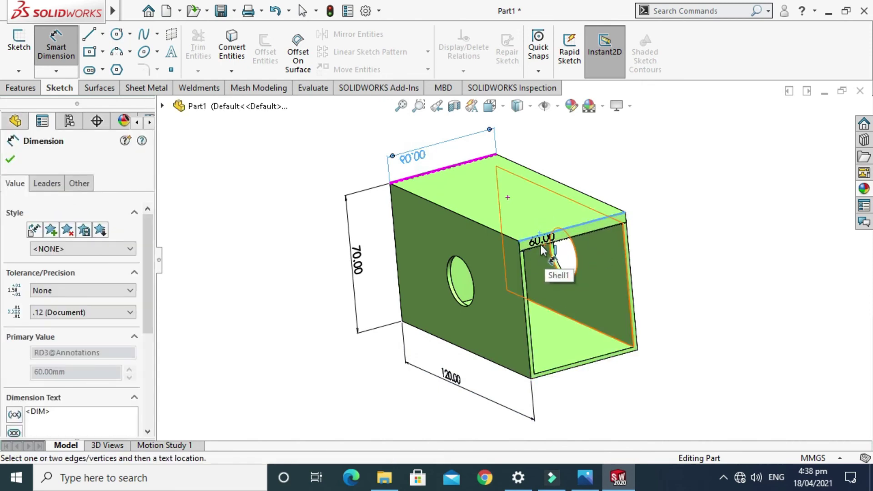
left_click(543, 247)
left_click(662, 165)
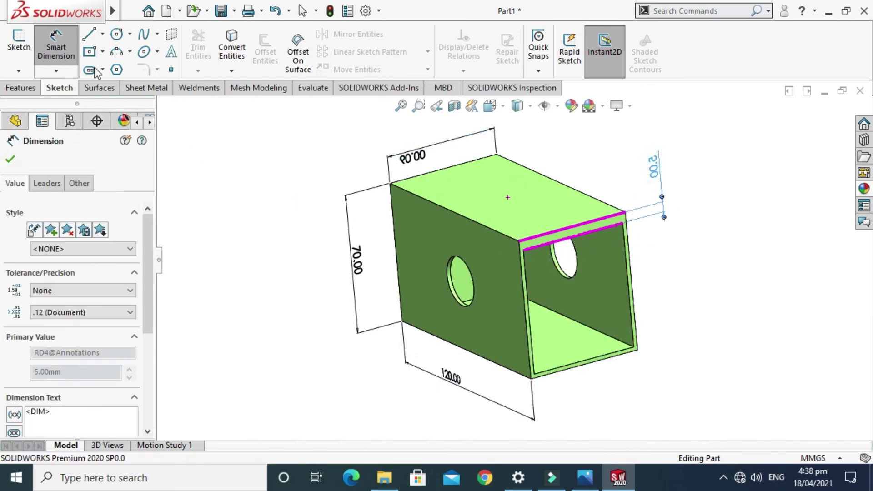
Add a Smart Dimension reference dimension for the bottom wall's thickness between its two edges at the open end, placed outside the box.
left_click(57, 42)
left_click(57, 43)
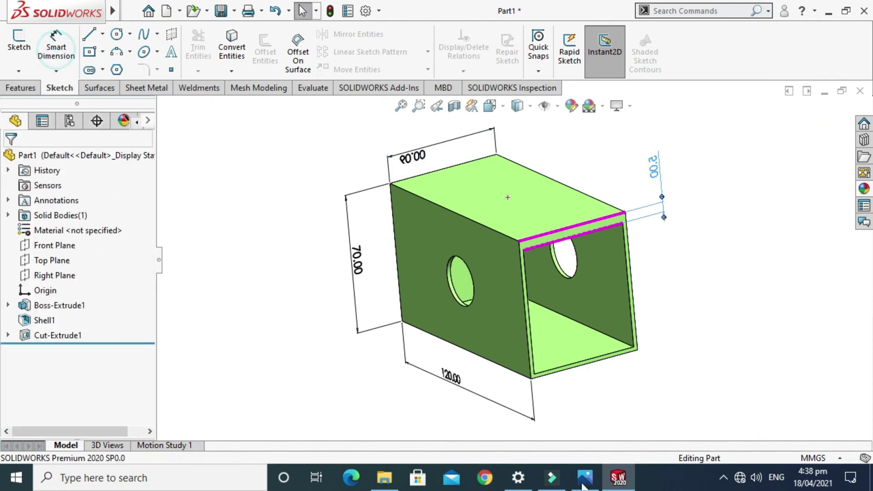
left_click(56, 43)
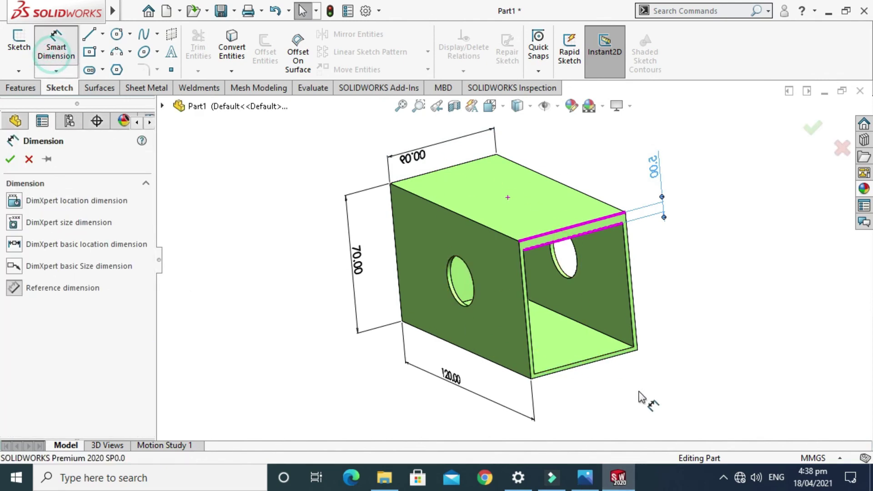
scroll(579, 364, "down", 2)
scroll(578, 363, "down", 1)
left_click(579, 352)
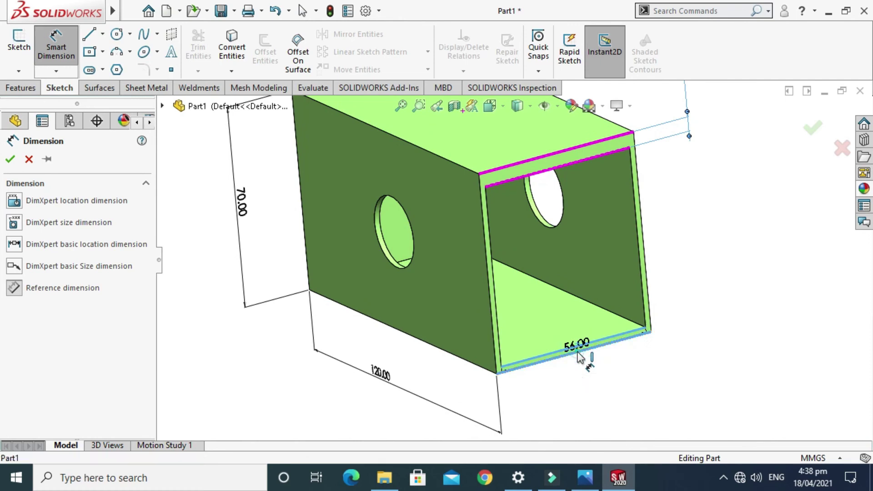
left_click(573, 345)
left_click(705, 268)
Add a reference dimension for the side hole's diameter, placed toward the closed end, and finish dimensioning.
scroll(686, 329, "up", 3)
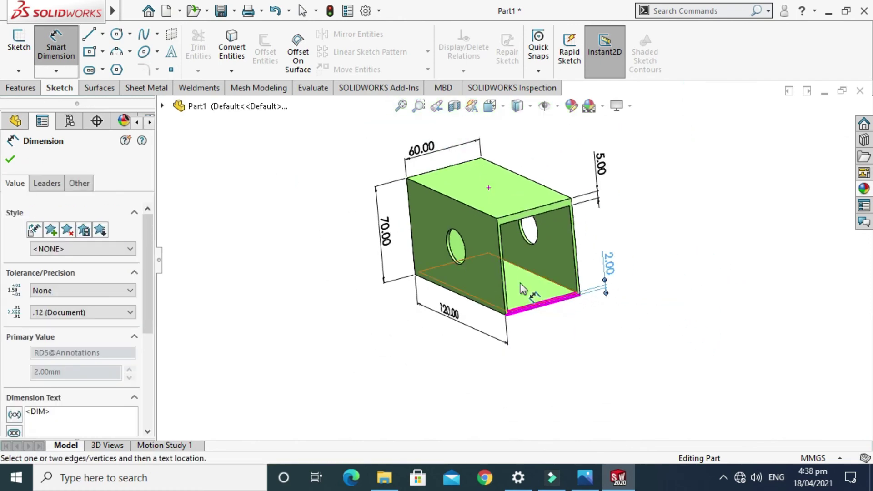
scroll(455, 257, "down", 4)
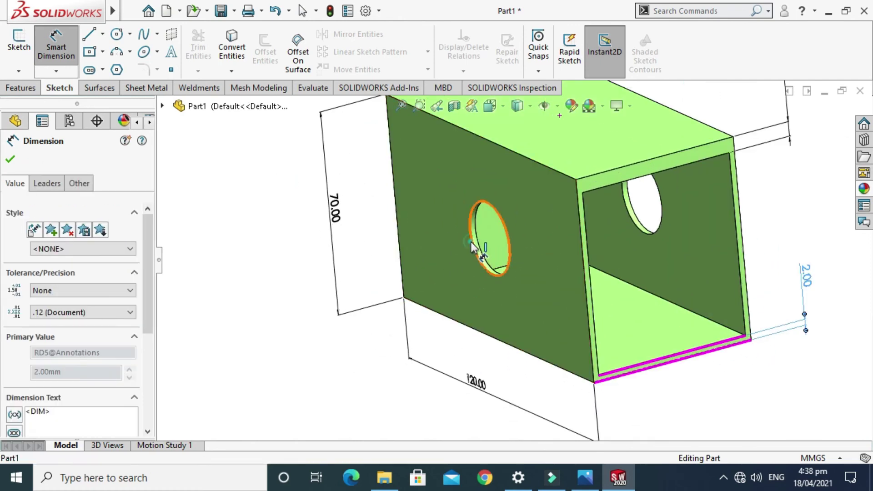
left_click(473, 248)
scroll(451, 250, "up", 1)
left_click(389, 190)
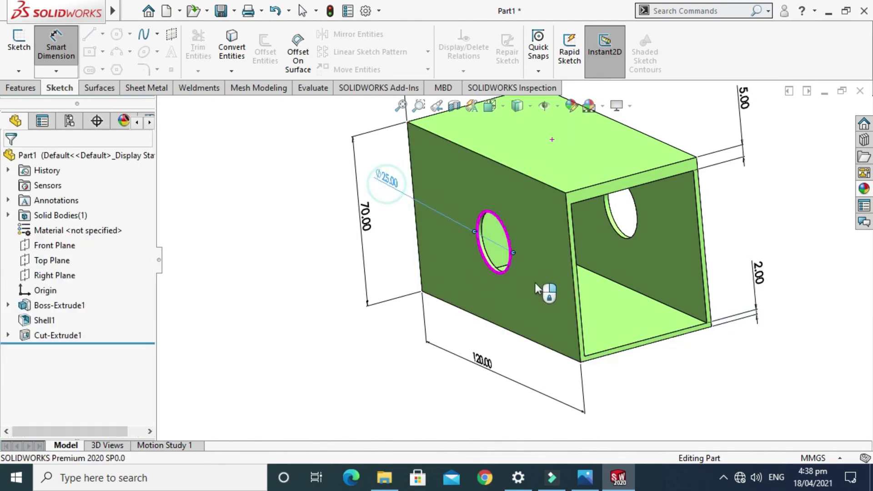
scroll(549, 292, "up", 3)
right_click(632, 132)
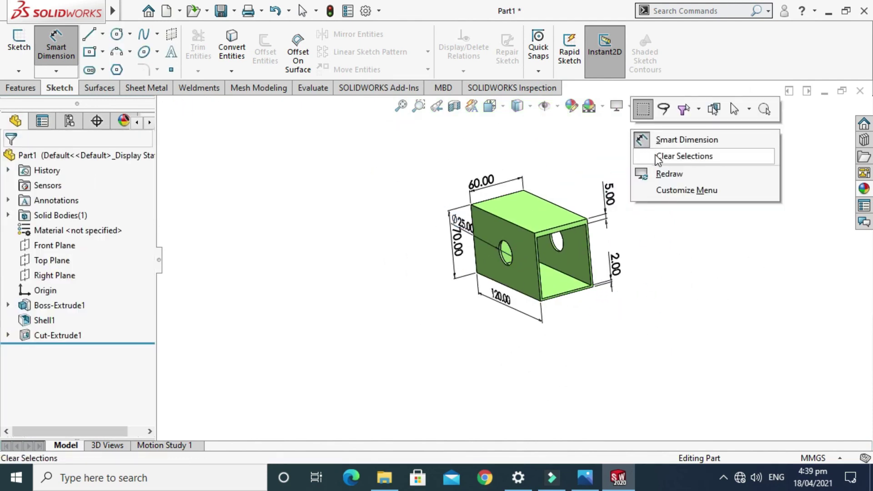
left_click(577, 149)
key("Escape")
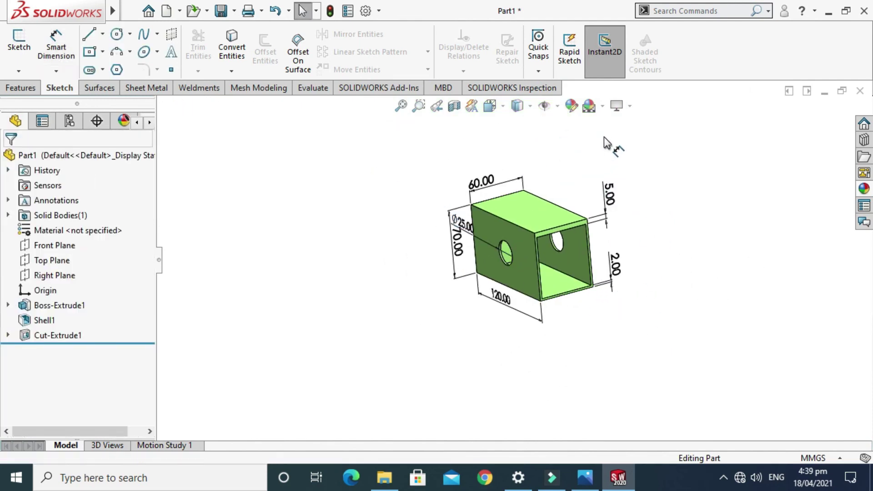
Reposition the hole's diameter dimension text onto the side face, clear of the height dimension, and clear the selection.
right_click(611, 133)
left_click(679, 227)
left_click_drag(649, 225, 502, 228)
left_click_drag(543, 206, 450, 264)
key("Escape")
left_click_drag(418, 232, 435, 271)
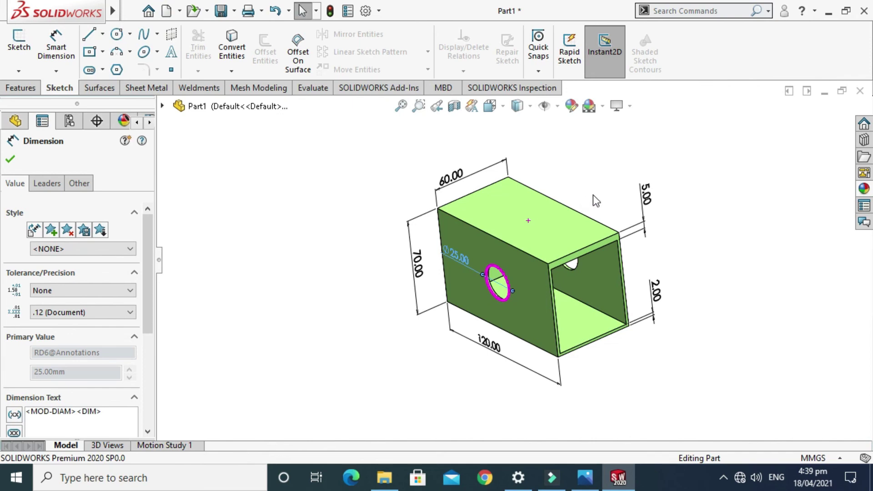
scroll(596, 197, "down", 2)
scroll(591, 181, "up", 2)
right_click(593, 148)
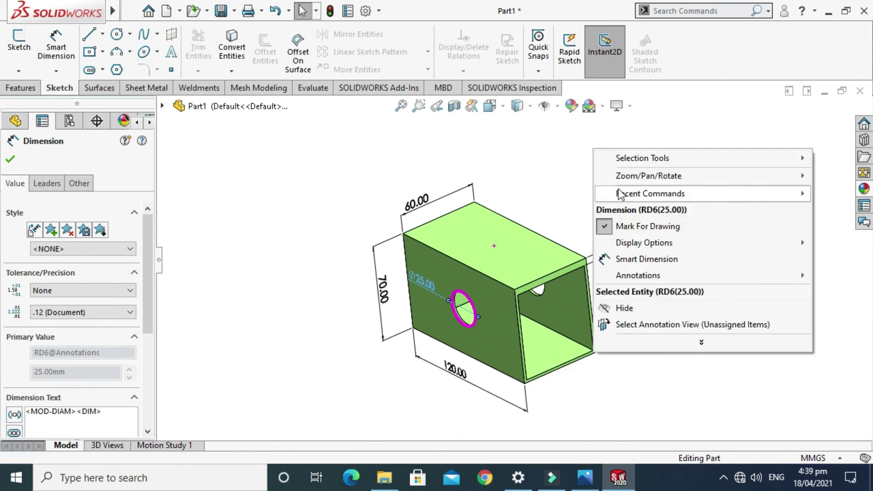
mouse_move(600, 175)
left_click(562, 176)
left_click(563, 131)
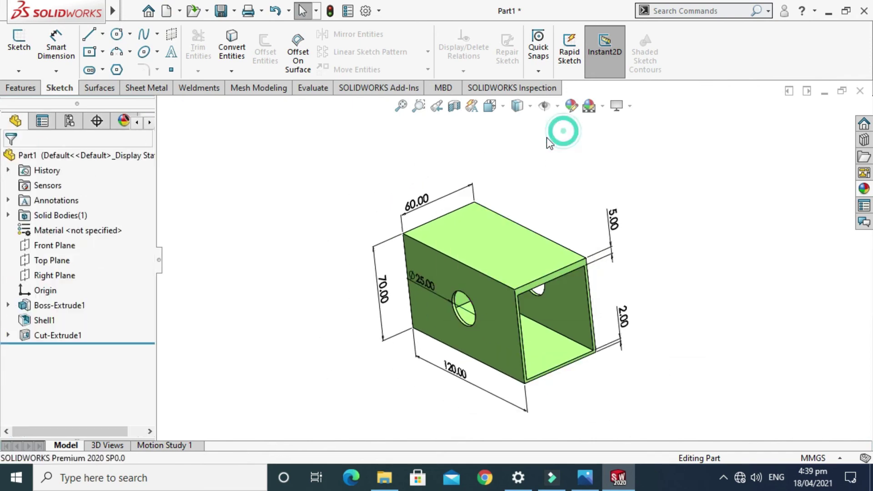
scroll(490, 337, "down", 1)
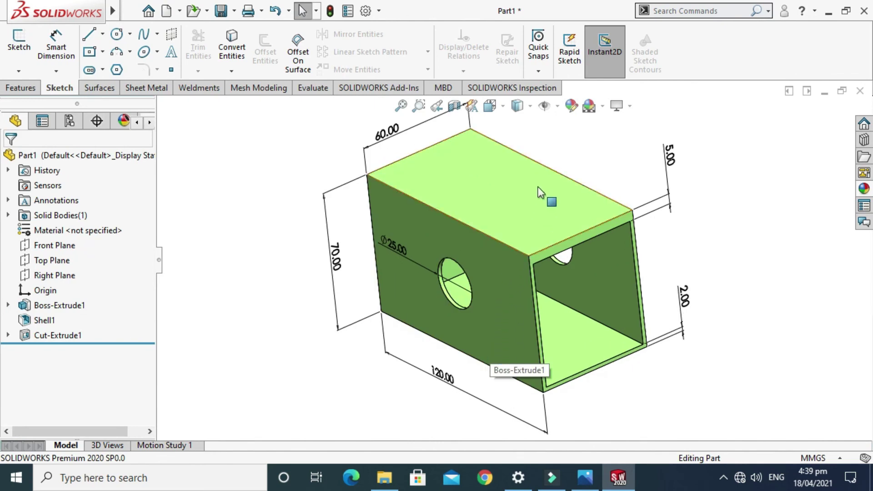